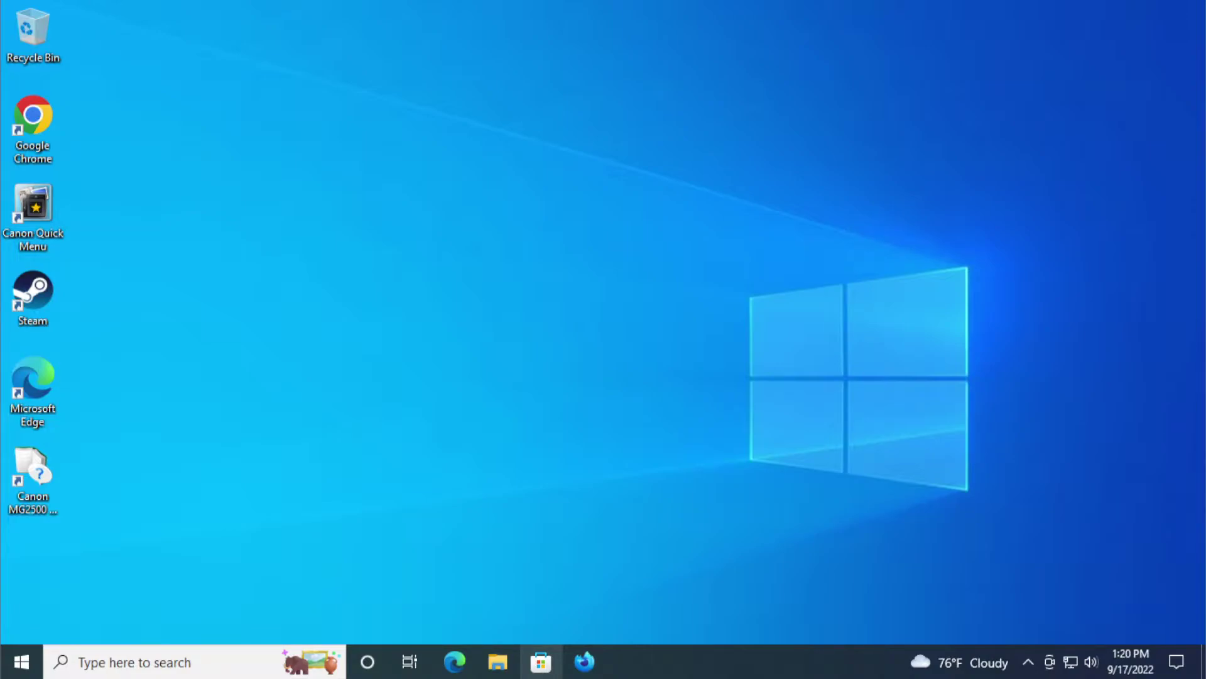
Step: Open Device Manager from Start search, reopen it from the Start right-click menu, and centre it
click(19, 663)
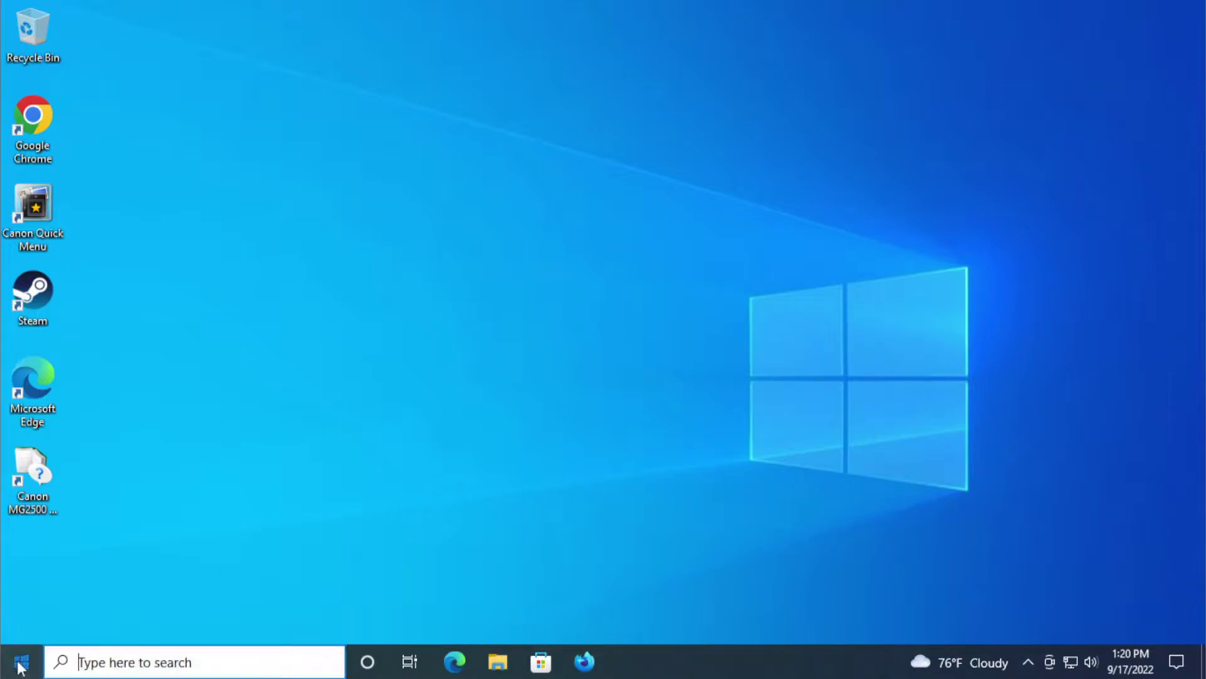
text(de)
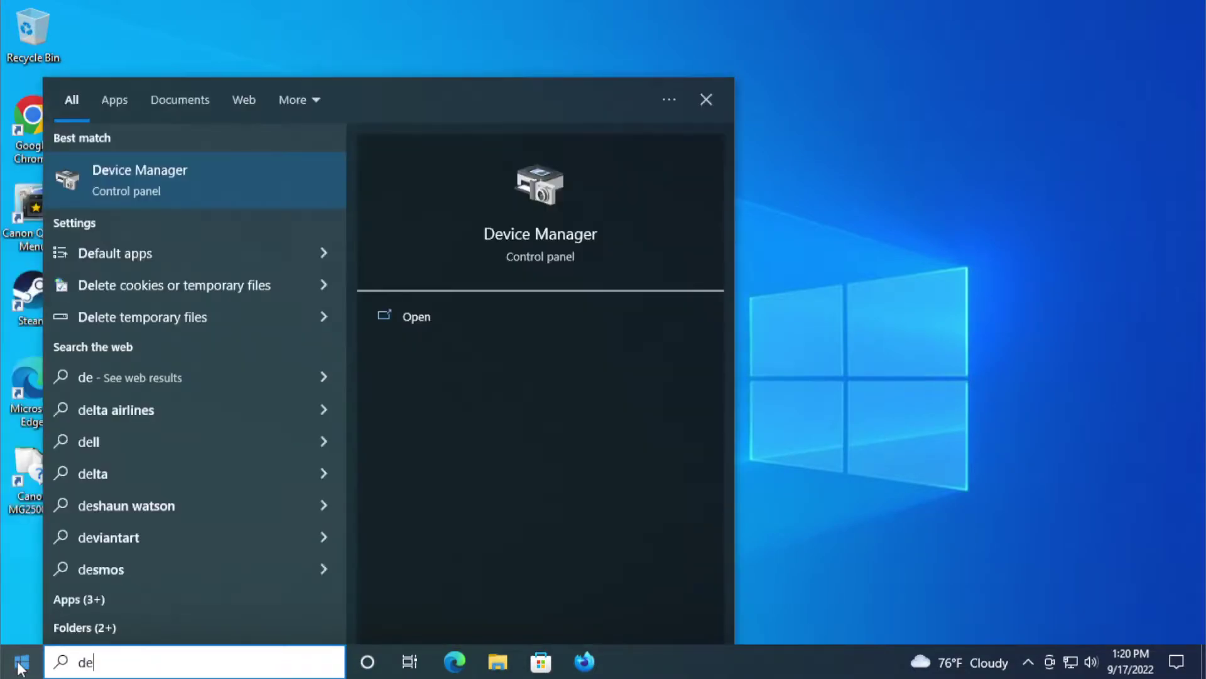
text(vice mana)
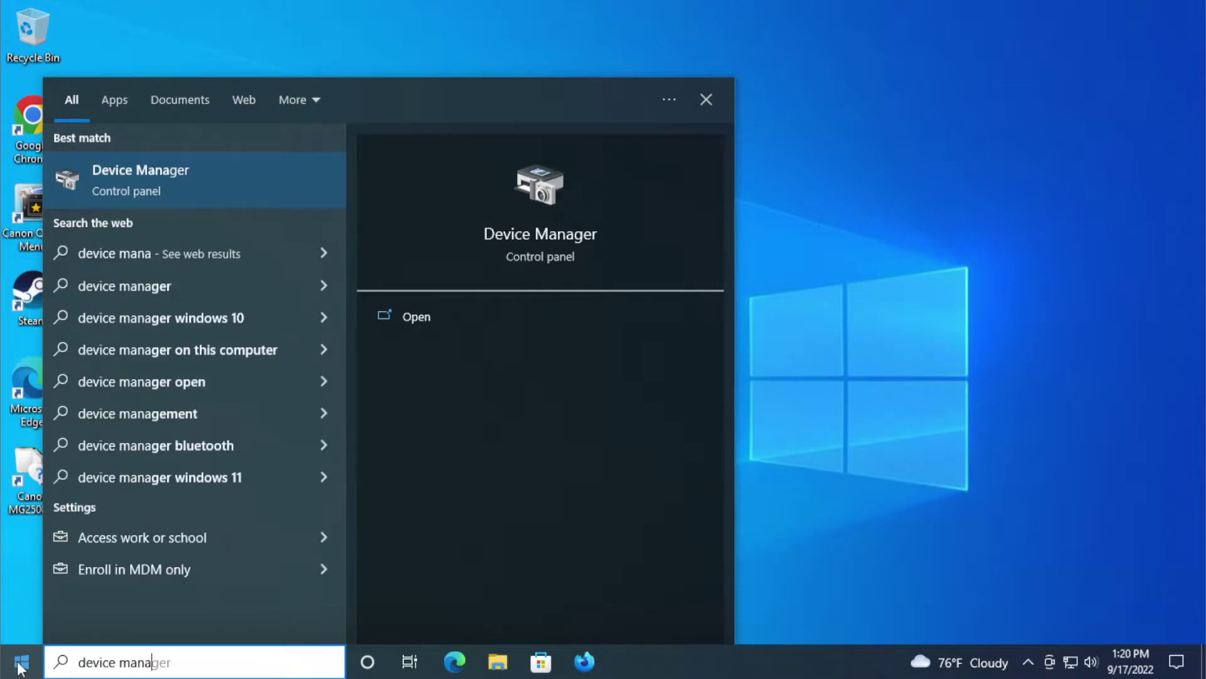
key(Return)
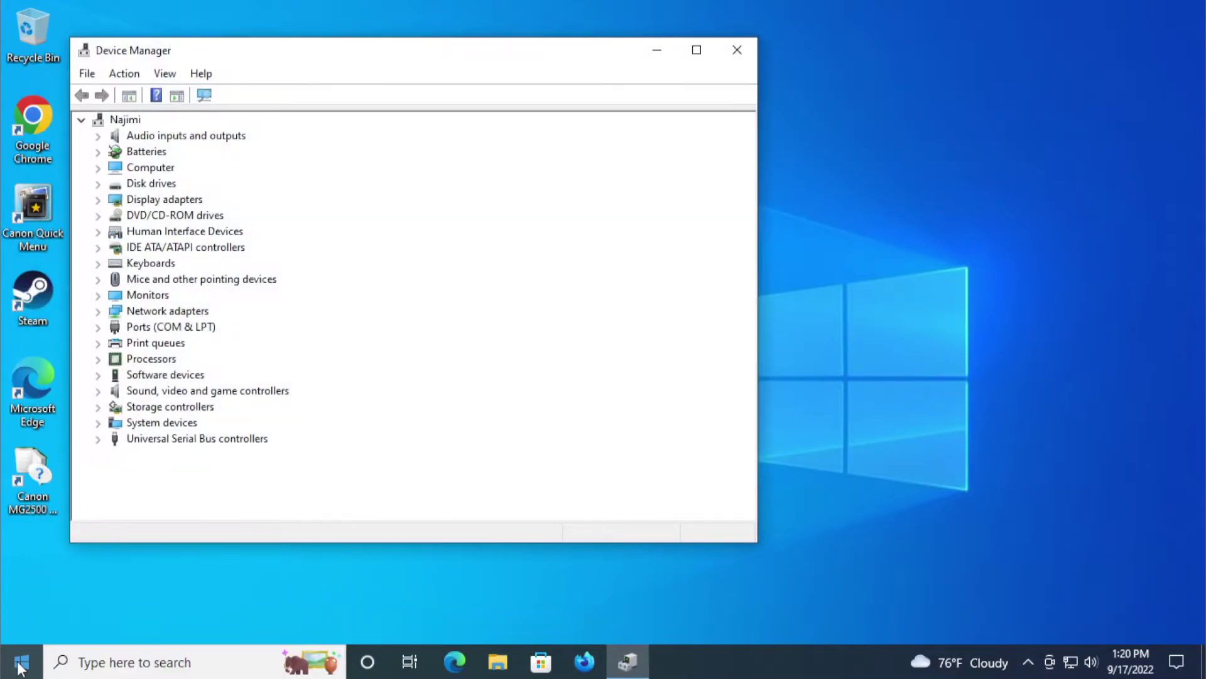
click(737, 49)
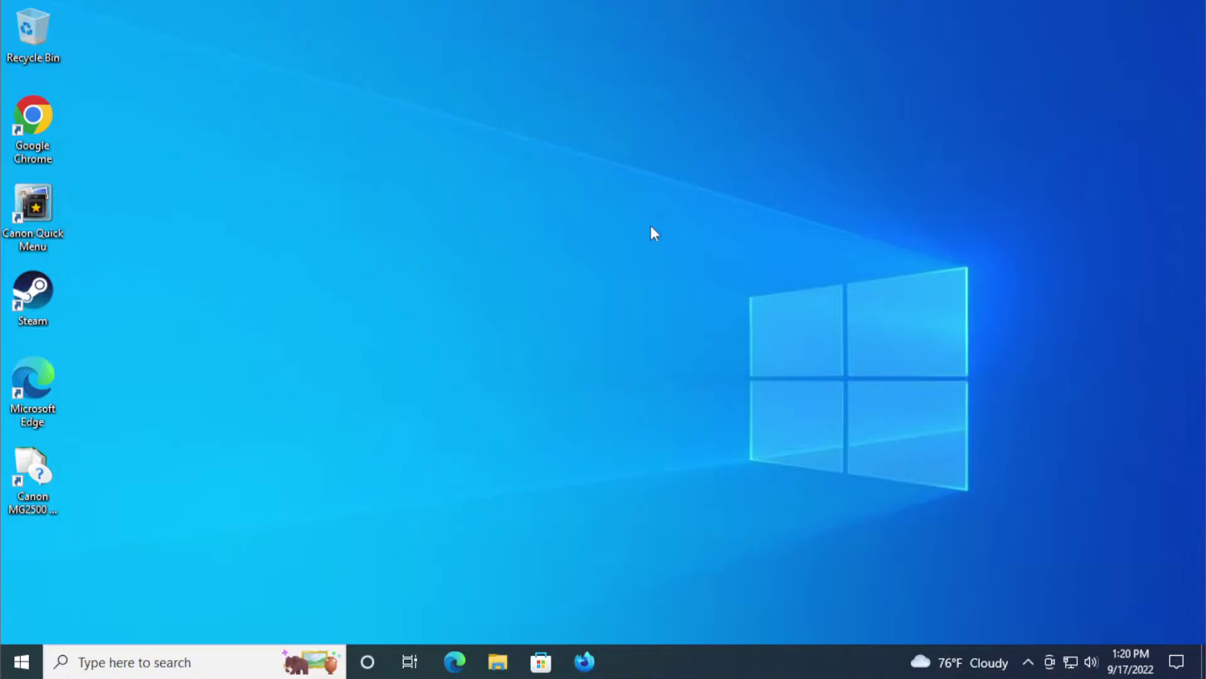
right_click(21, 662)
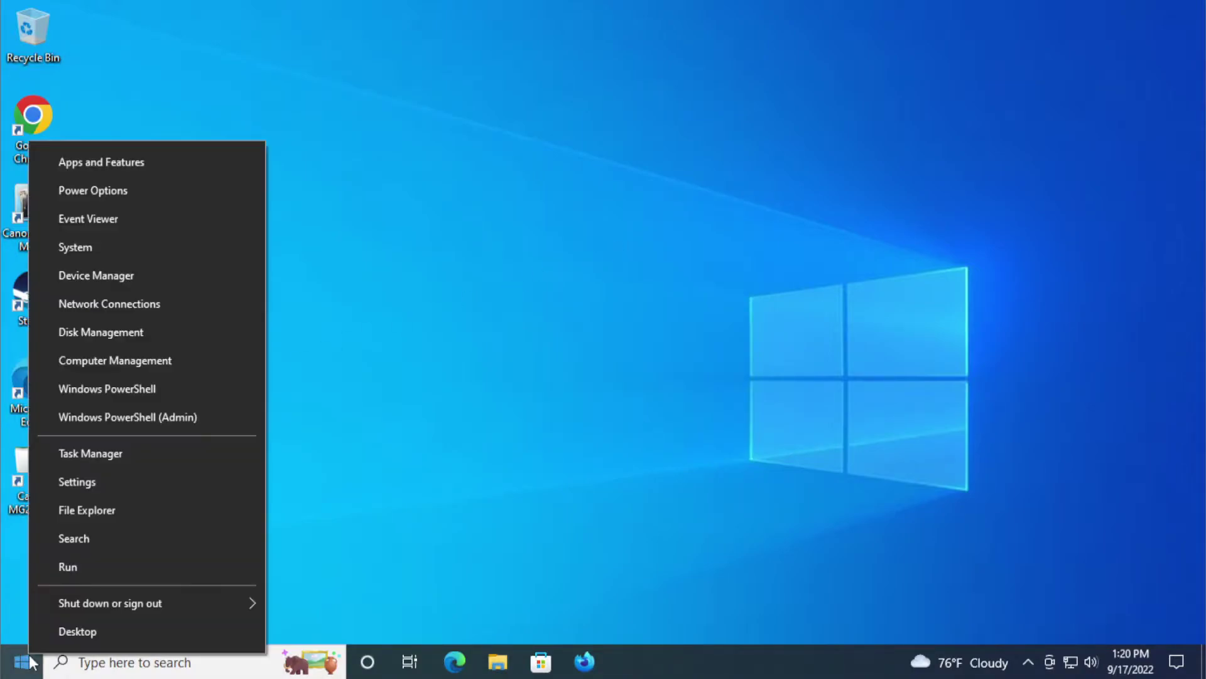
click(132, 277)
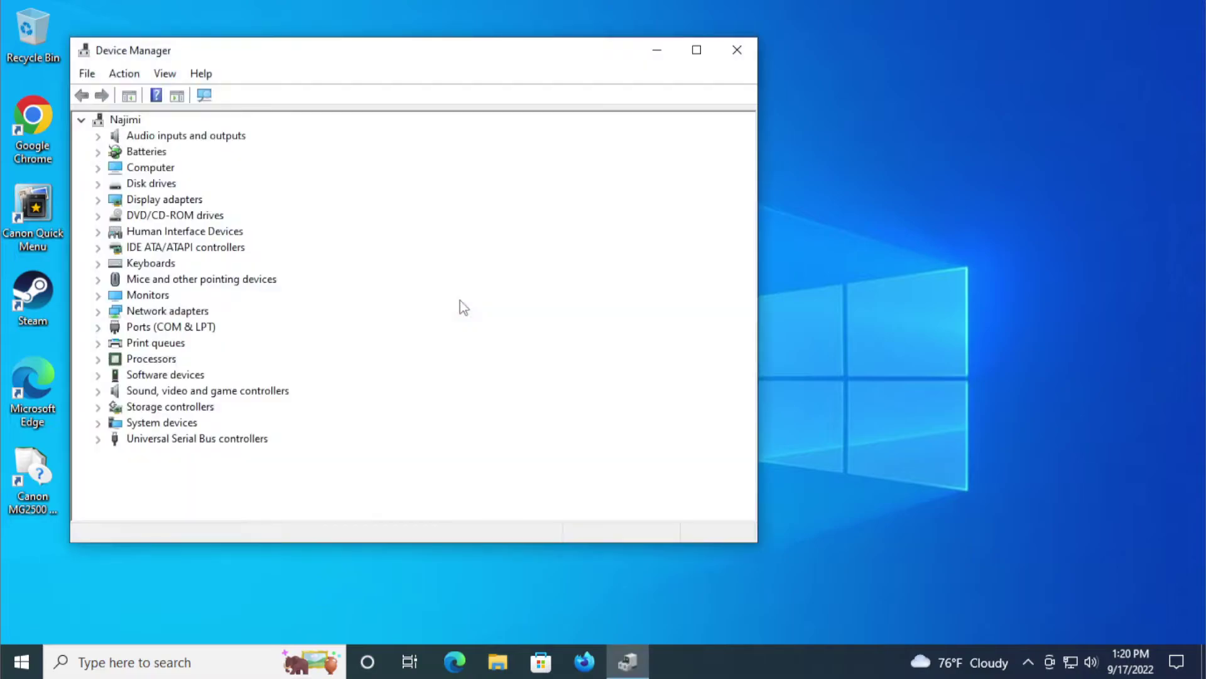
drag(409, 64, 604, 86)
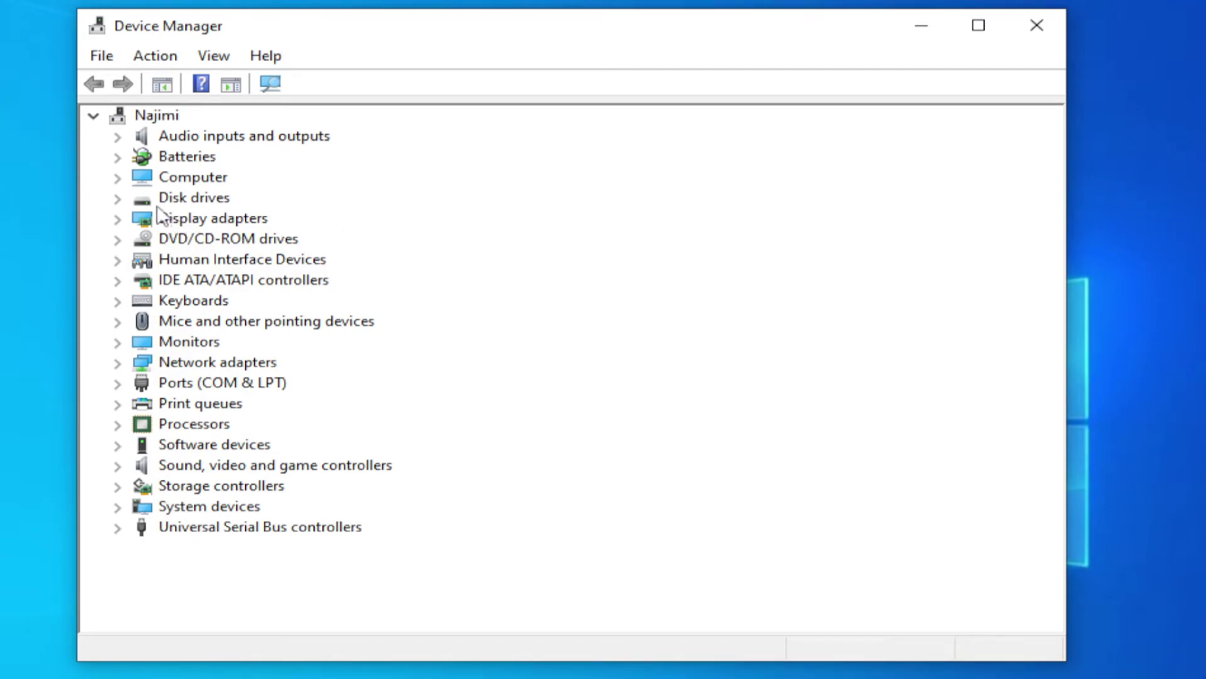
Step: Expand Audio inputs and outputs and right-click Speakers (High Definition Audio Device)
click(209, 139)
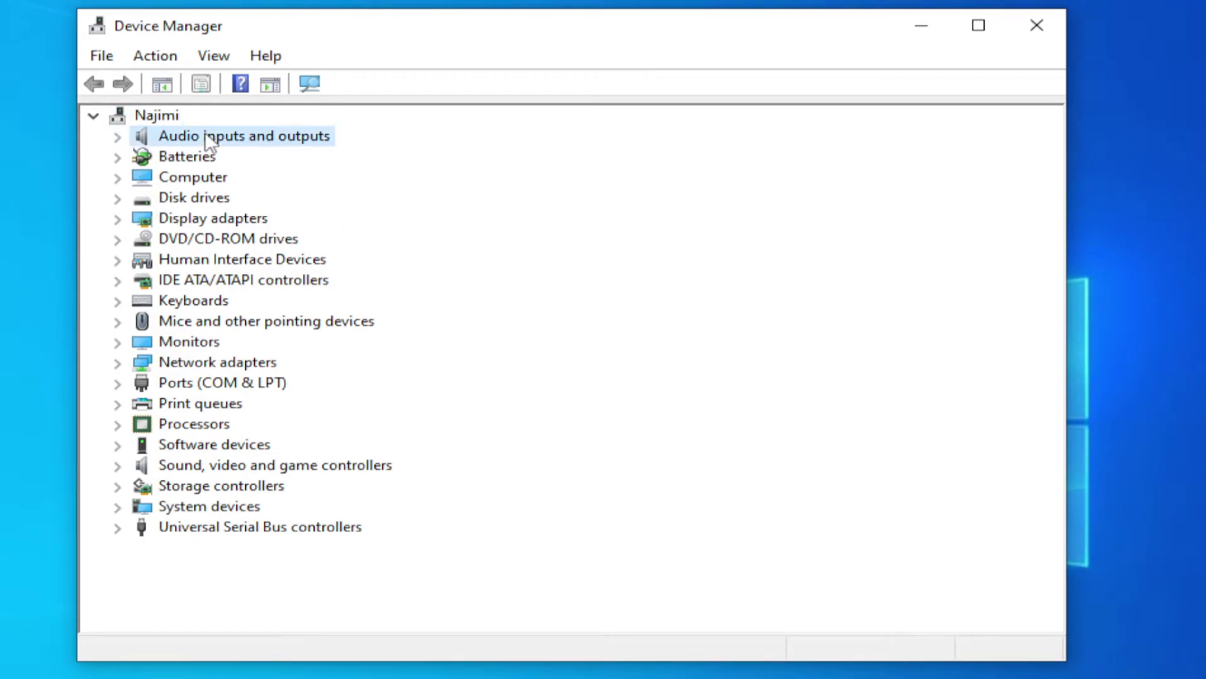
click(117, 137)
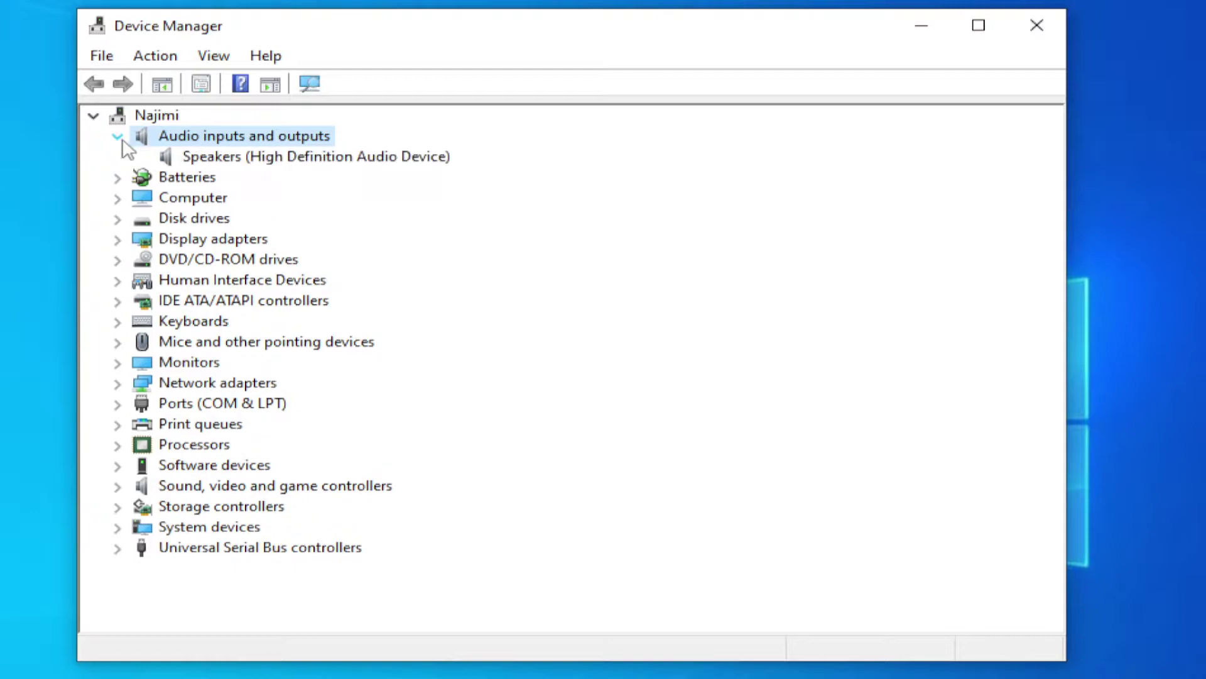
click(215, 161)
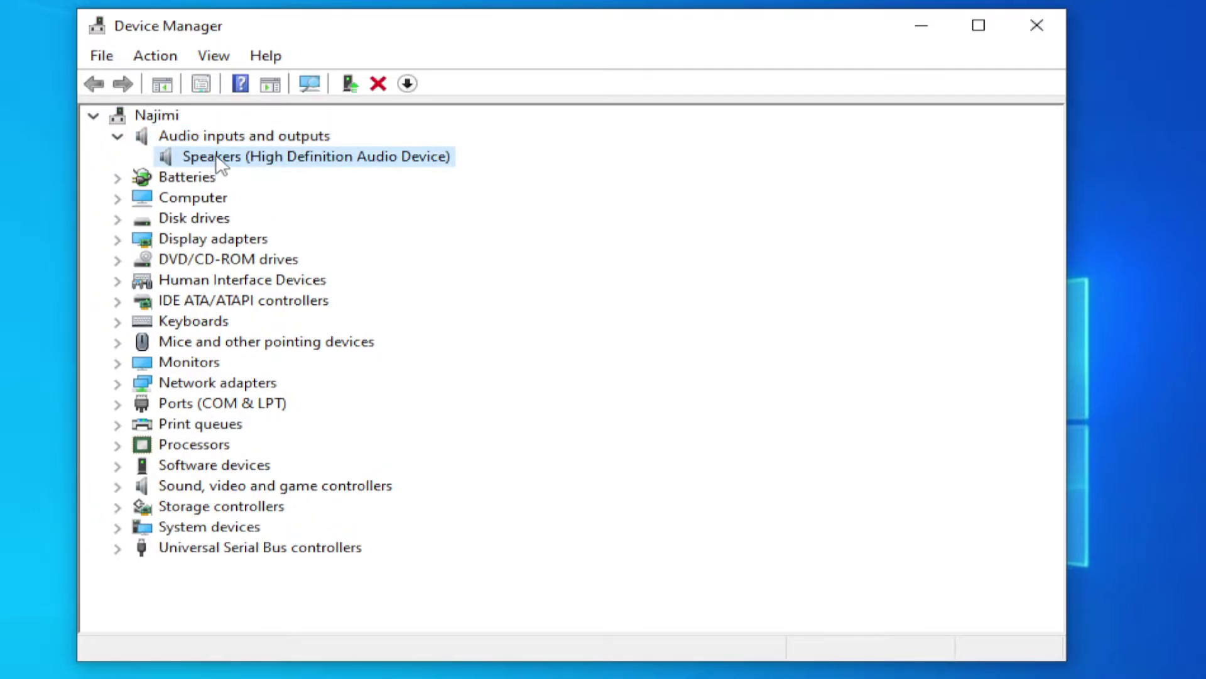
right_click(218, 162)
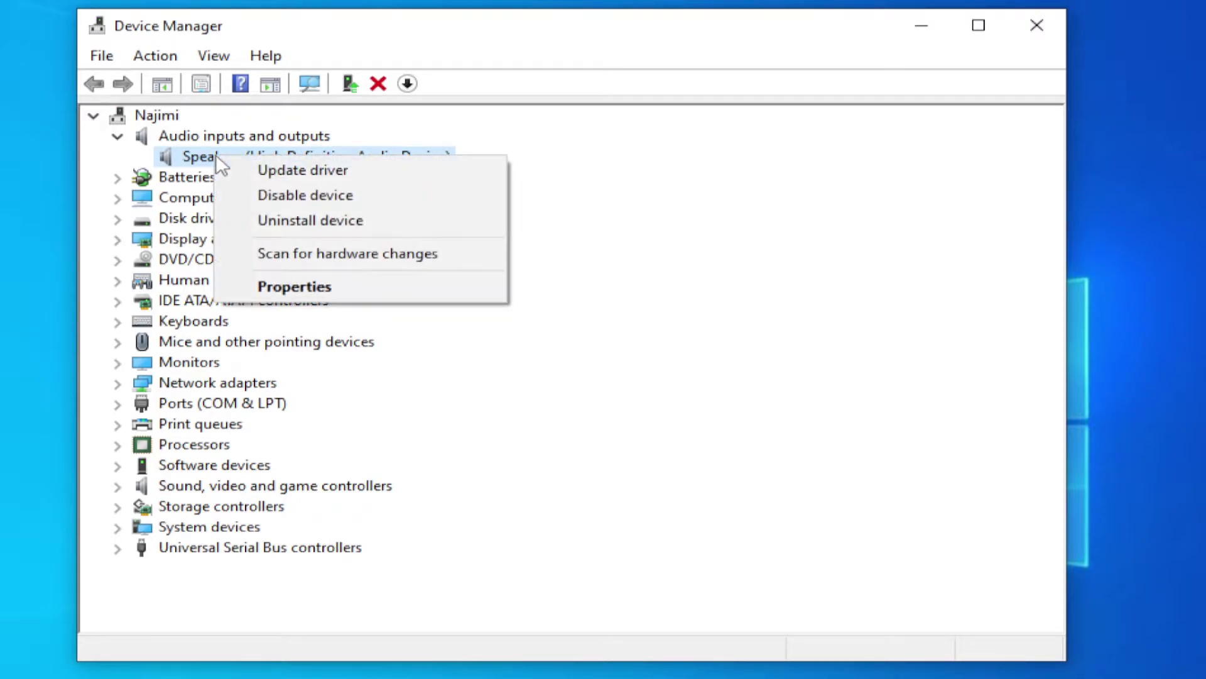
Step: Run an automatic driver search for Speakers, which reports the best driver is already installed
click(227, 167)
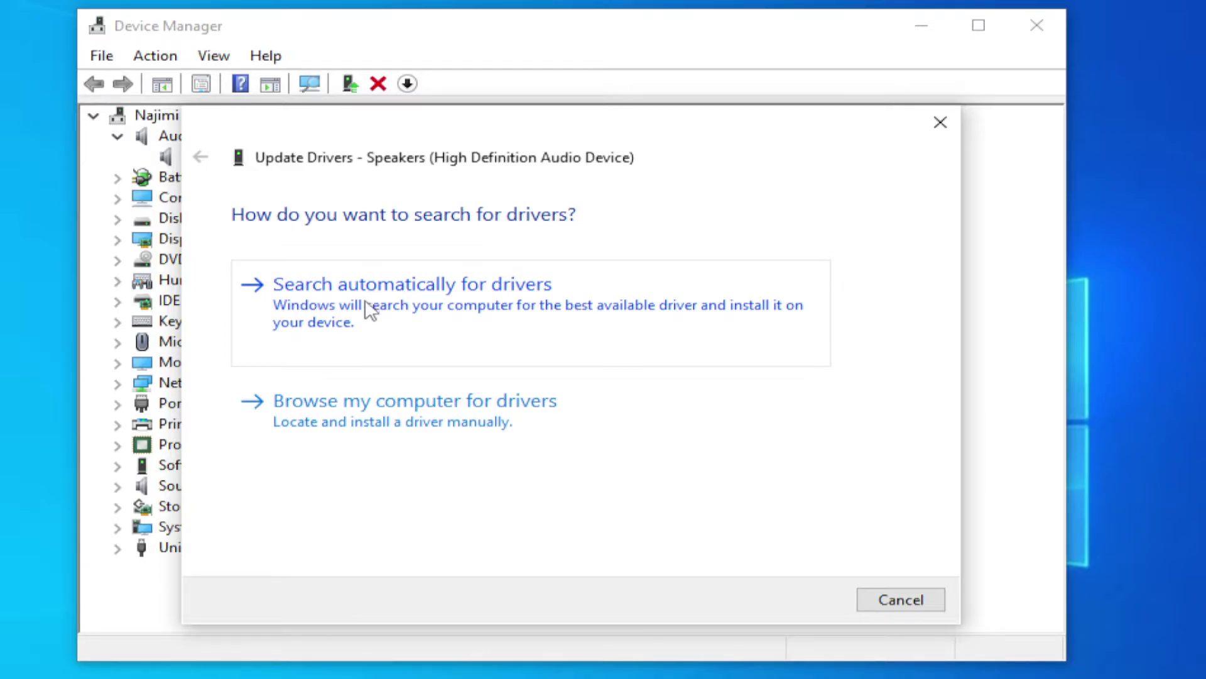
click(369, 312)
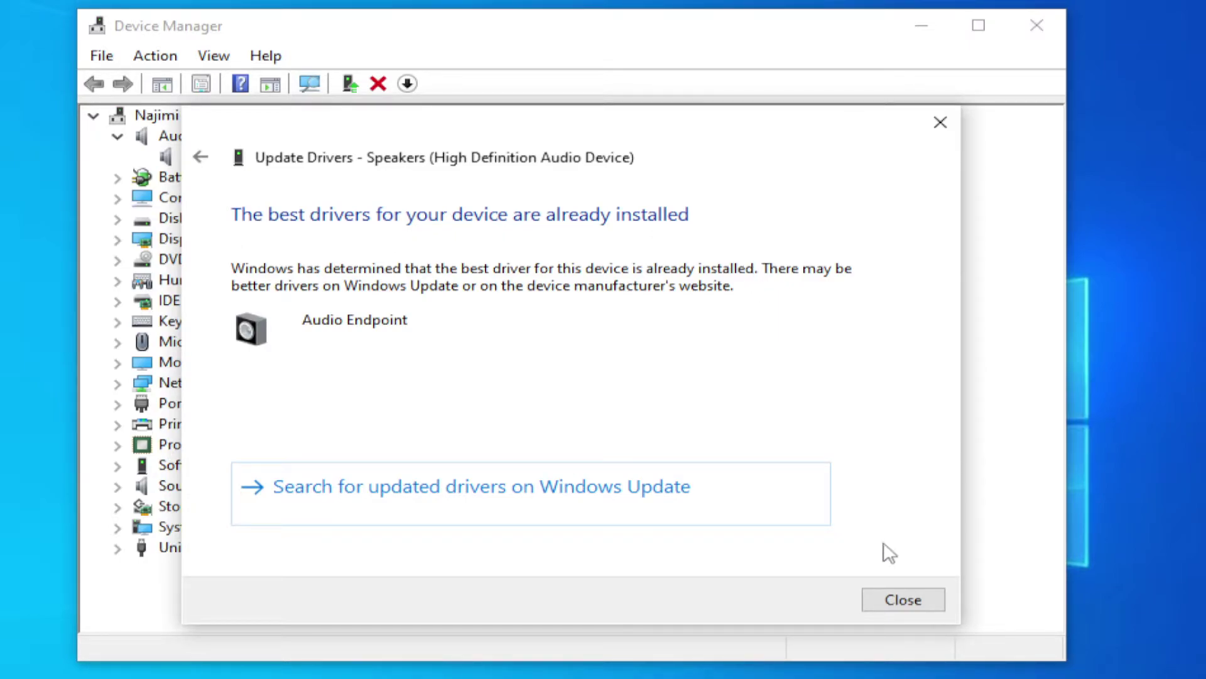
click(904, 600)
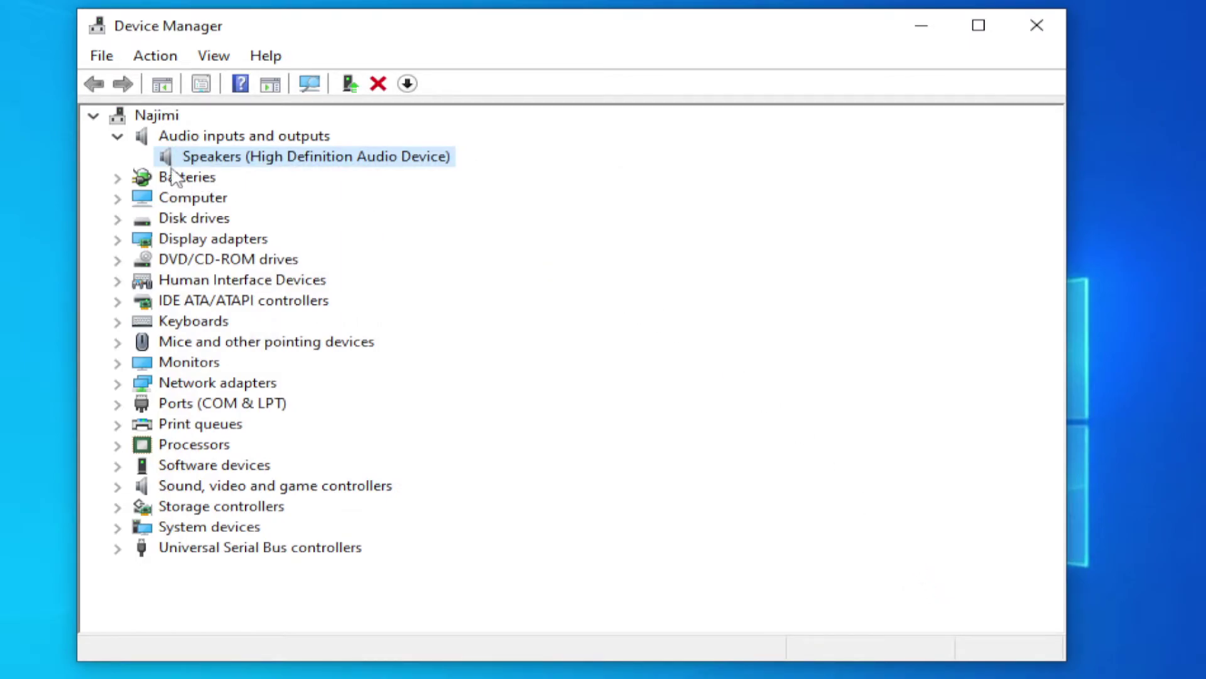
click(118, 137)
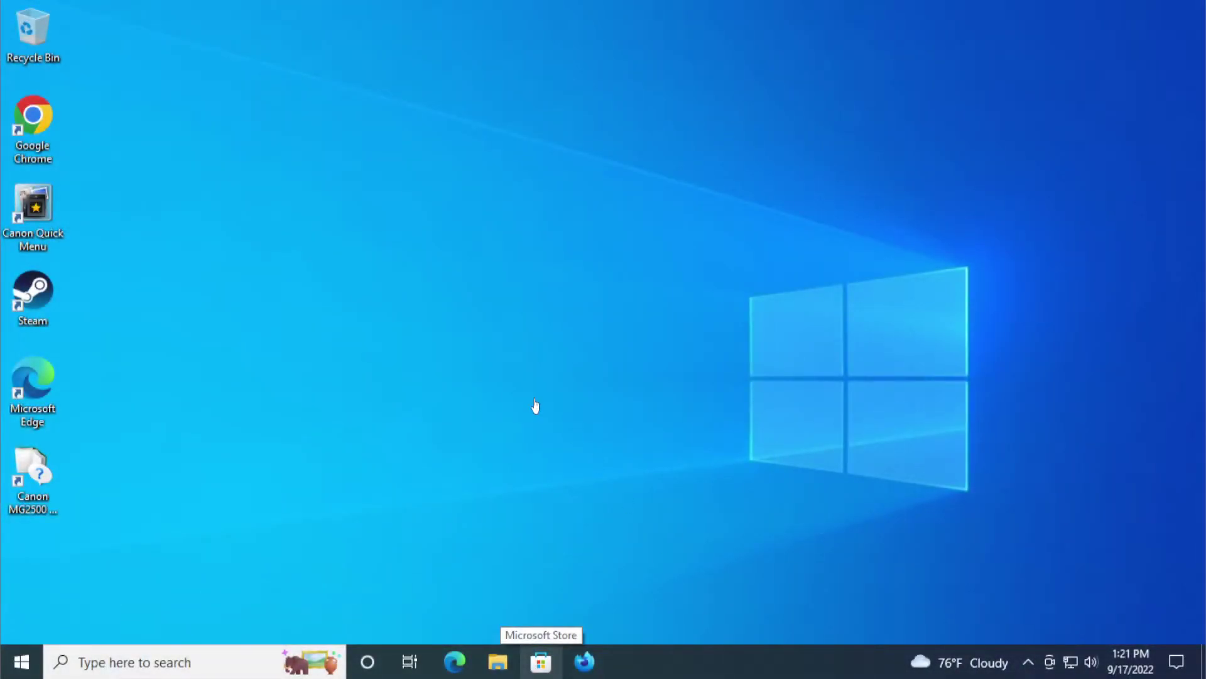
Step: Restart Windows from the Start power menu and sign back in with the password
click(20, 660)
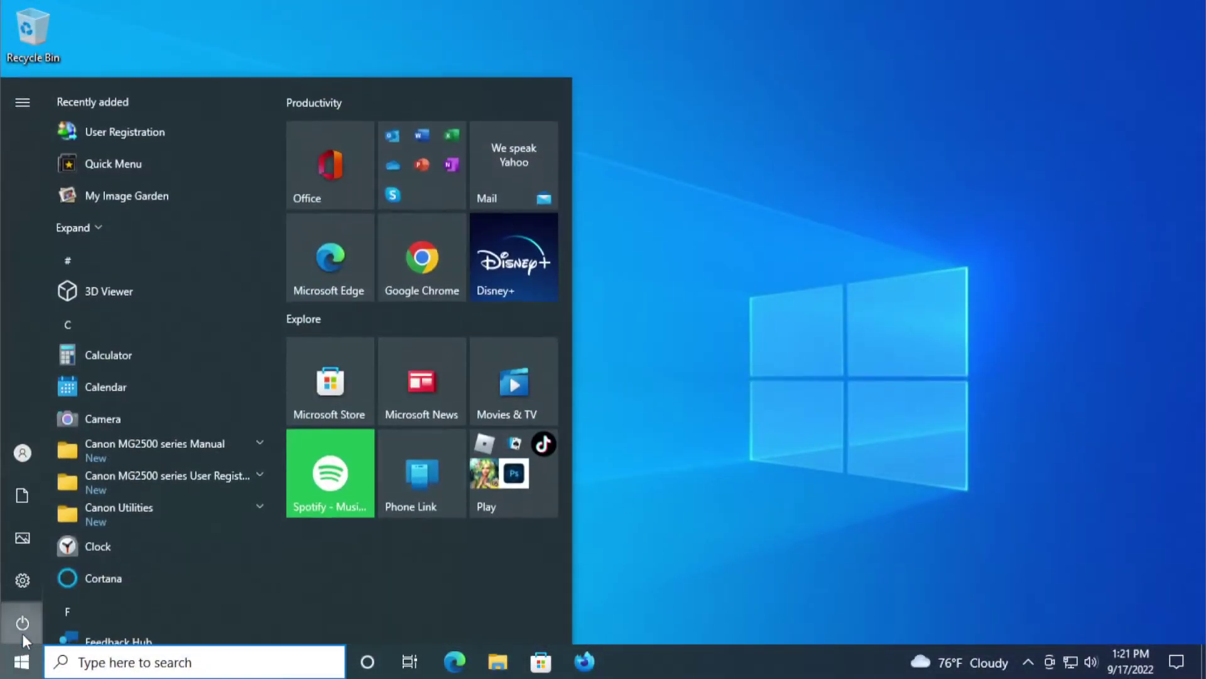
click(22, 627)
click(52, 583)
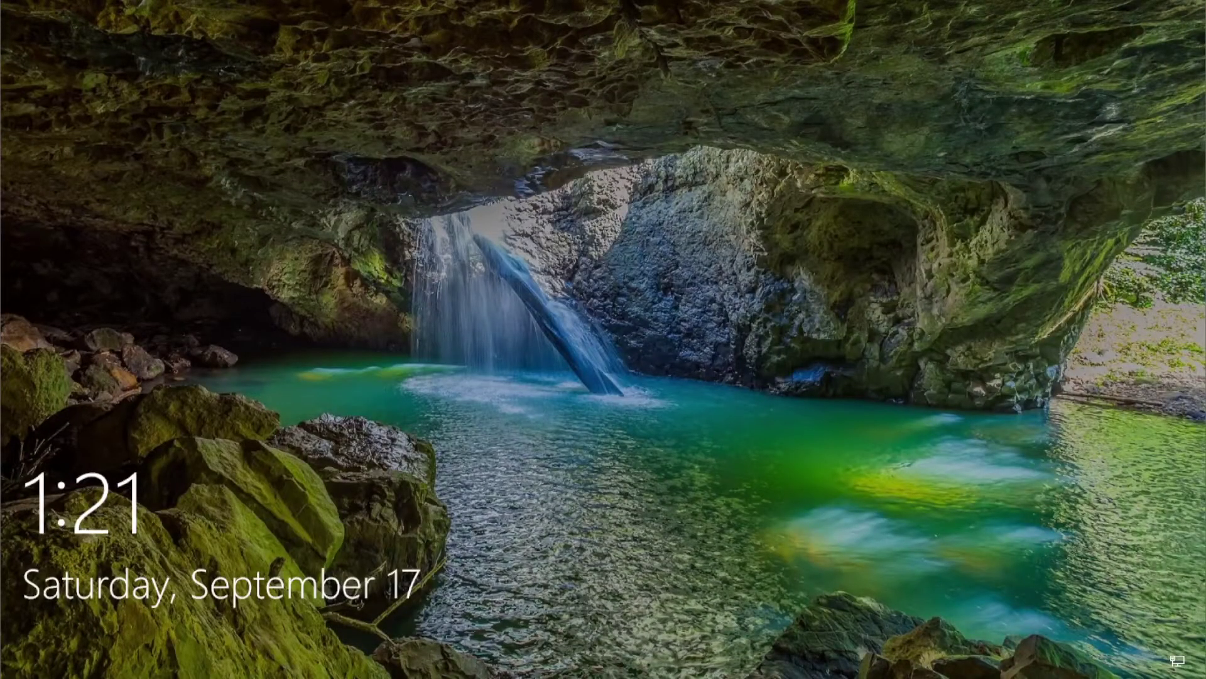
key(Return)
text(****)
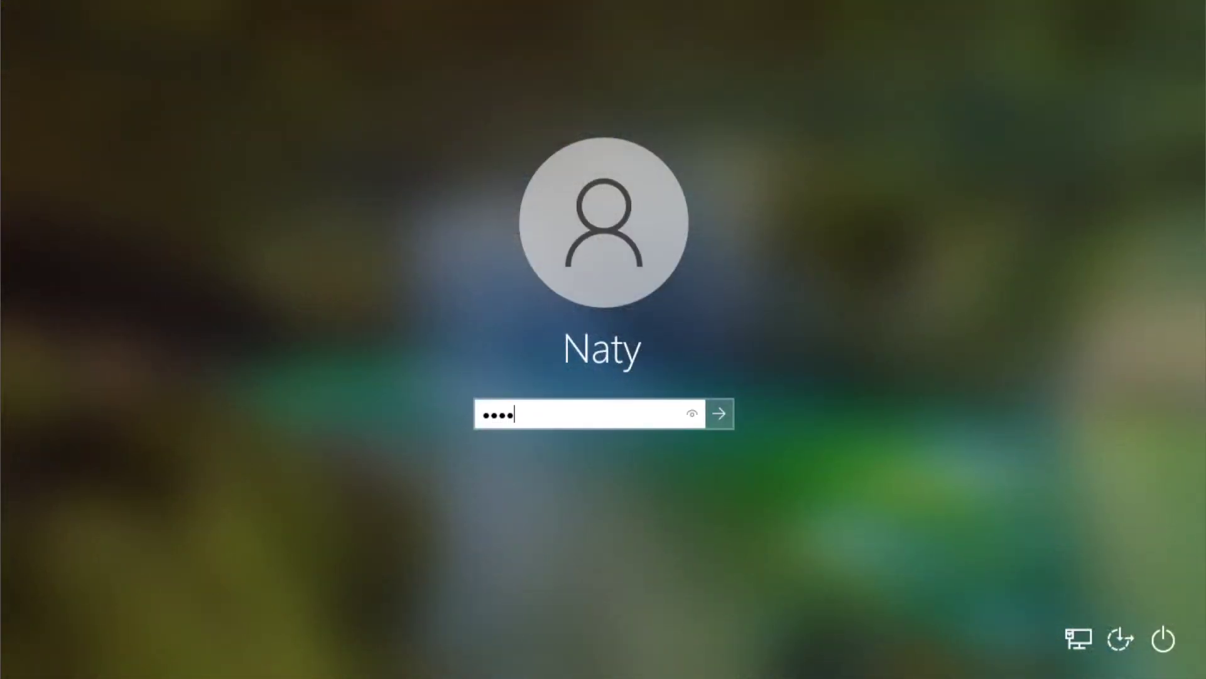
key(Return)
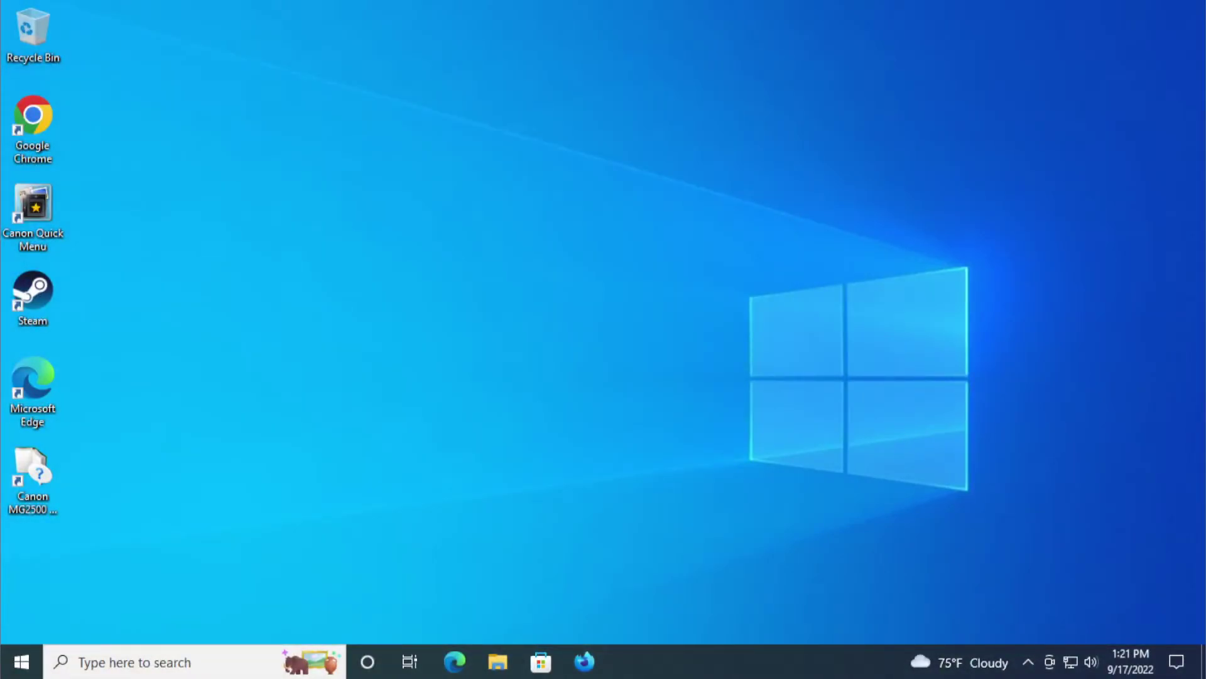
Step: Drag the taskbar volume slider to raise the speakers from 65 to 79
click(1091, 662)
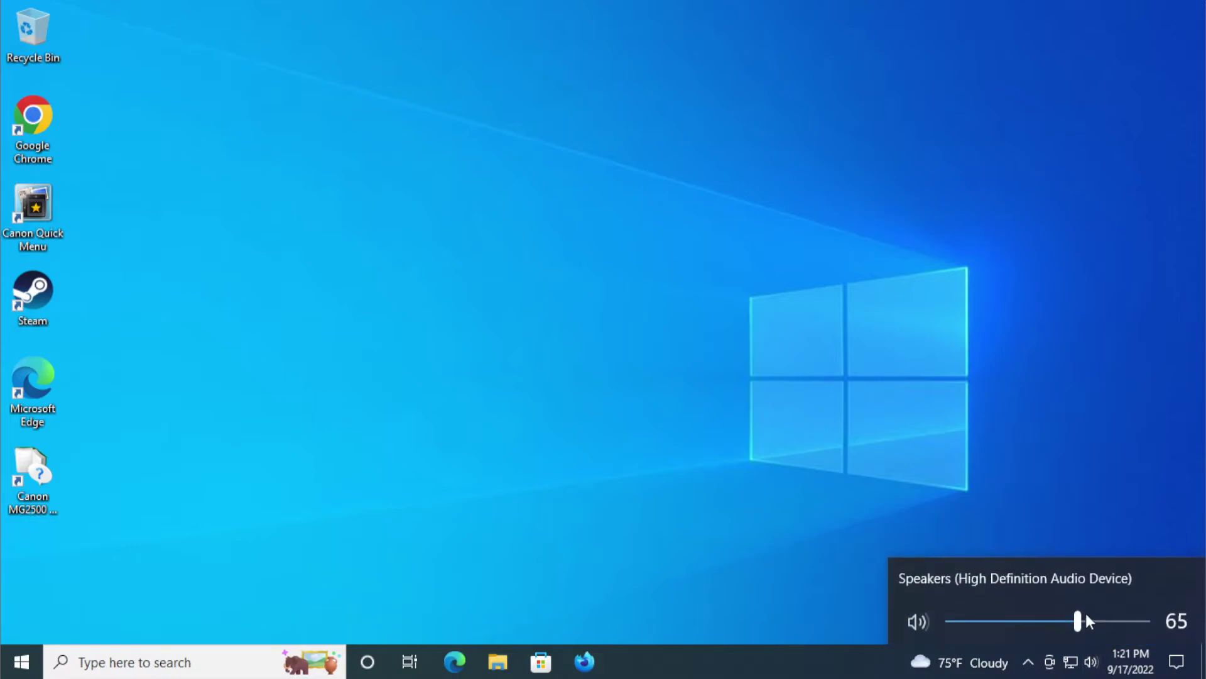
drag(1081, 620, 1108, 620)
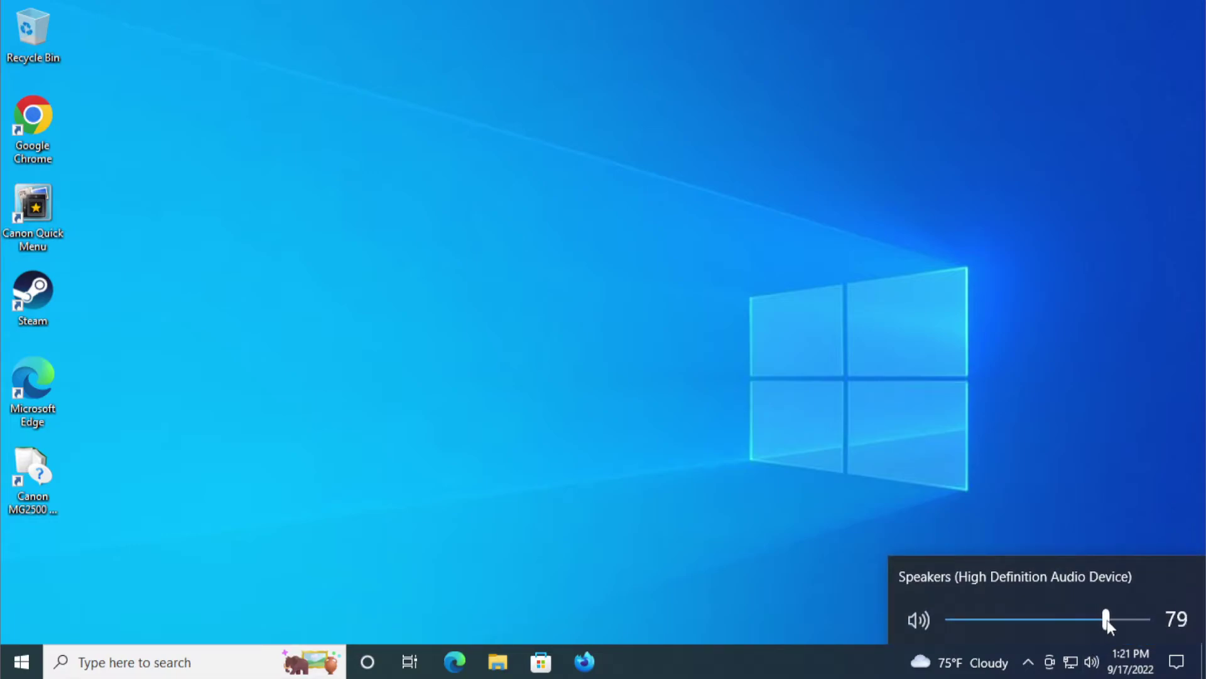
click(1022, 412)
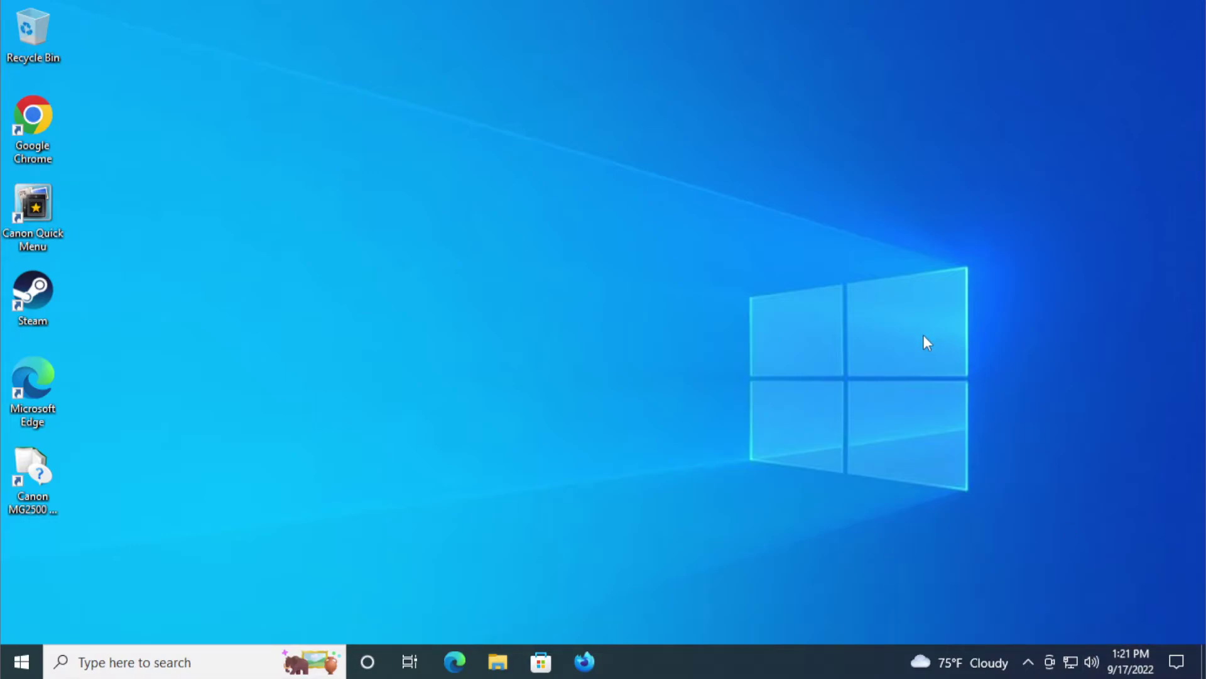
Step: Reopen Device Manager from the Start right-click menu and right-click Speakers under Audio inputs and outputs
right_click(21, 662)
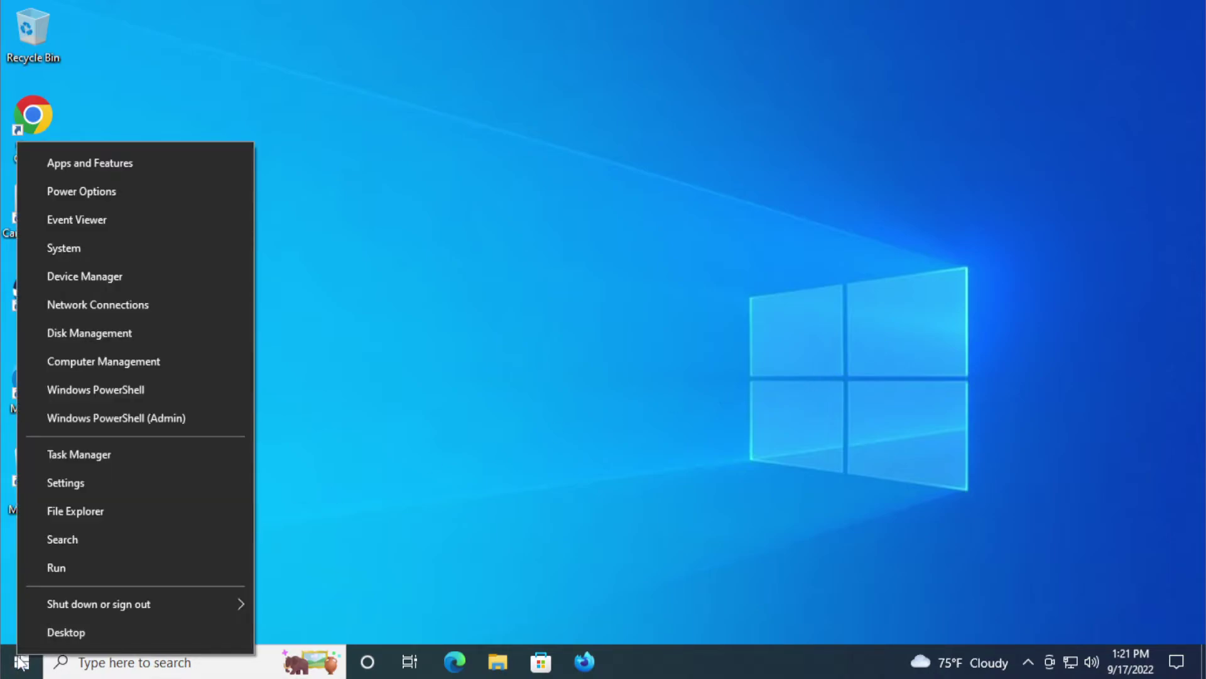
click(130, 282)
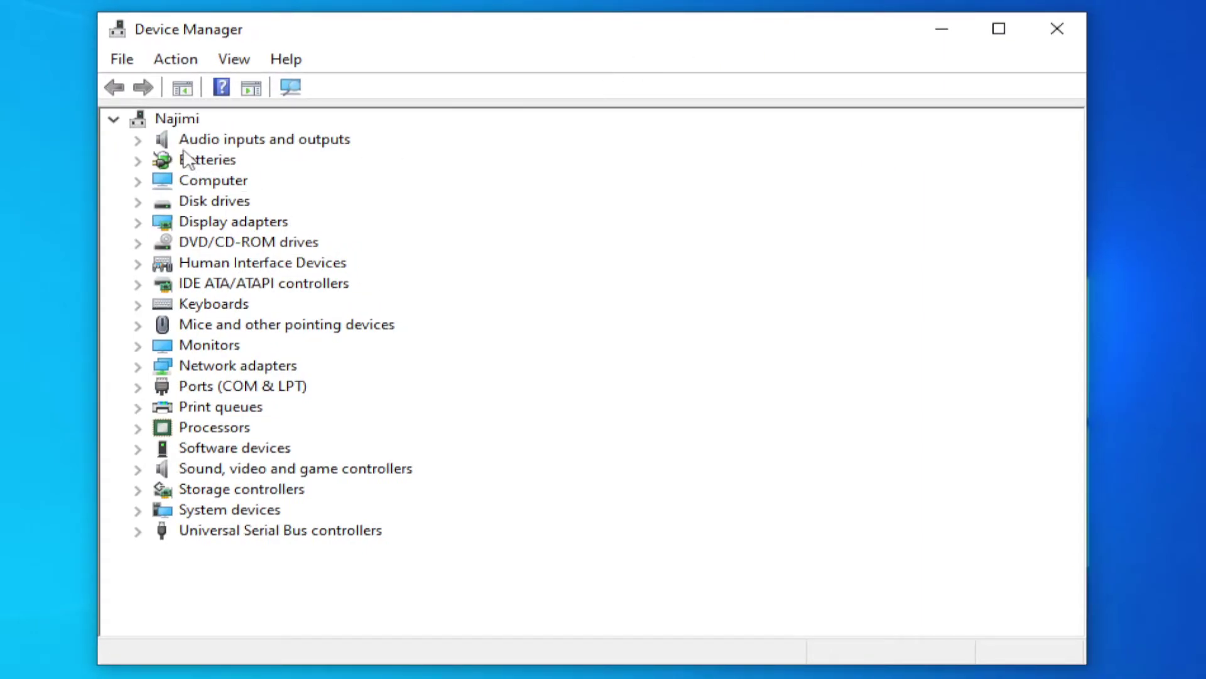
click(187, 142)
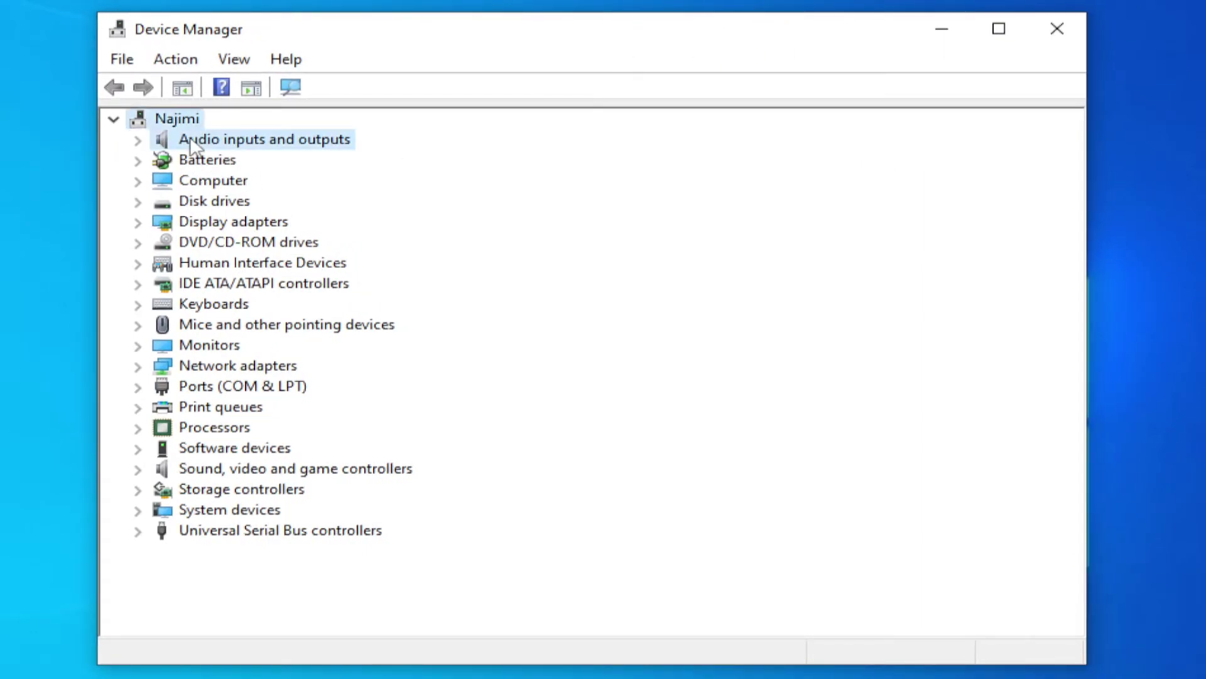
click(138, 139)
click(239, 163)
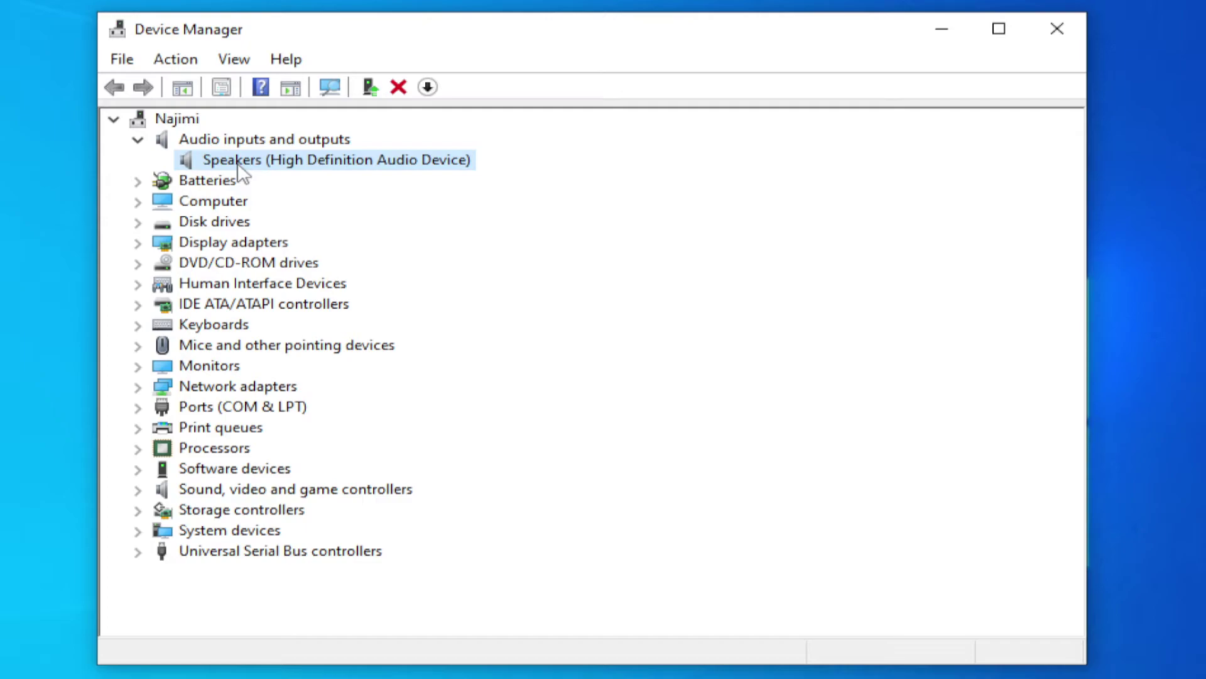
right_click(240, 171)
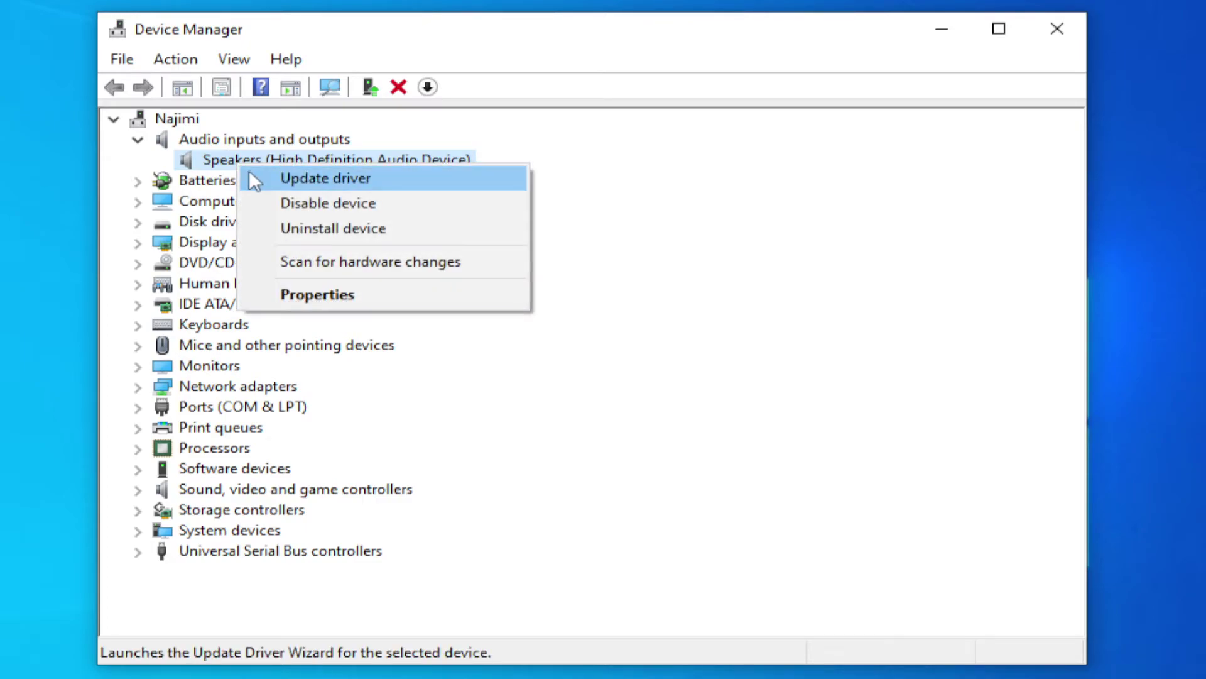
Step: Manually install Generic software device as the Speakers driver, then close Device Manager
click(252, 180)
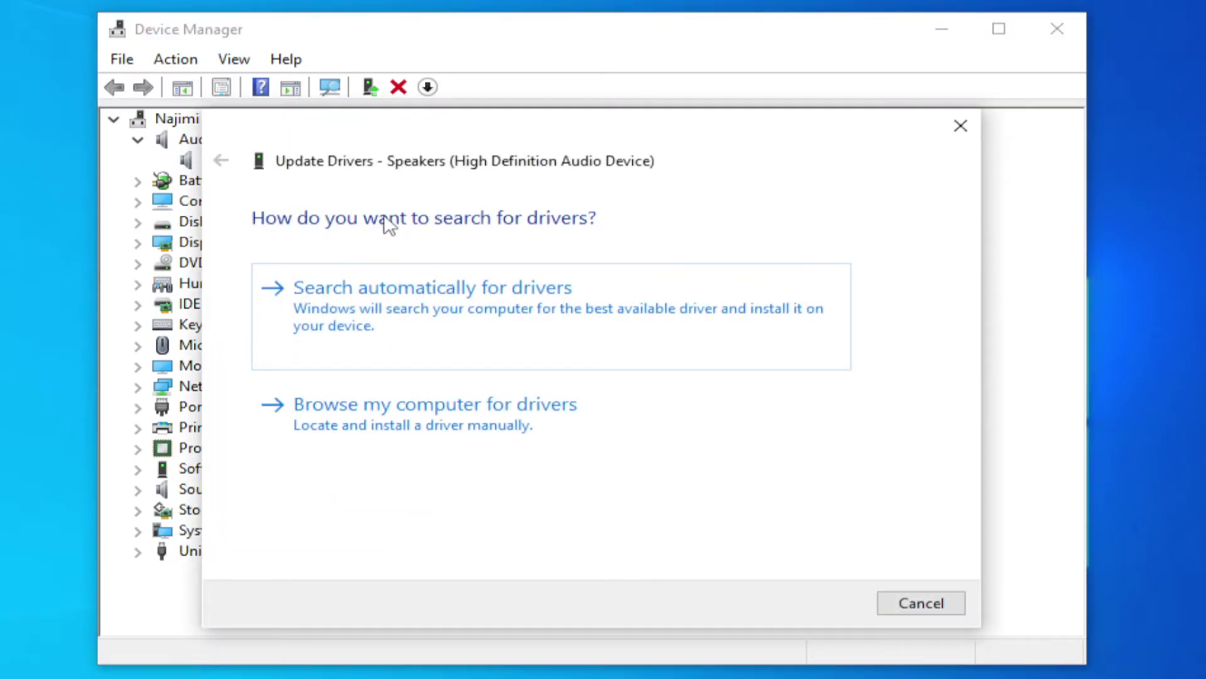
click(366, 430)
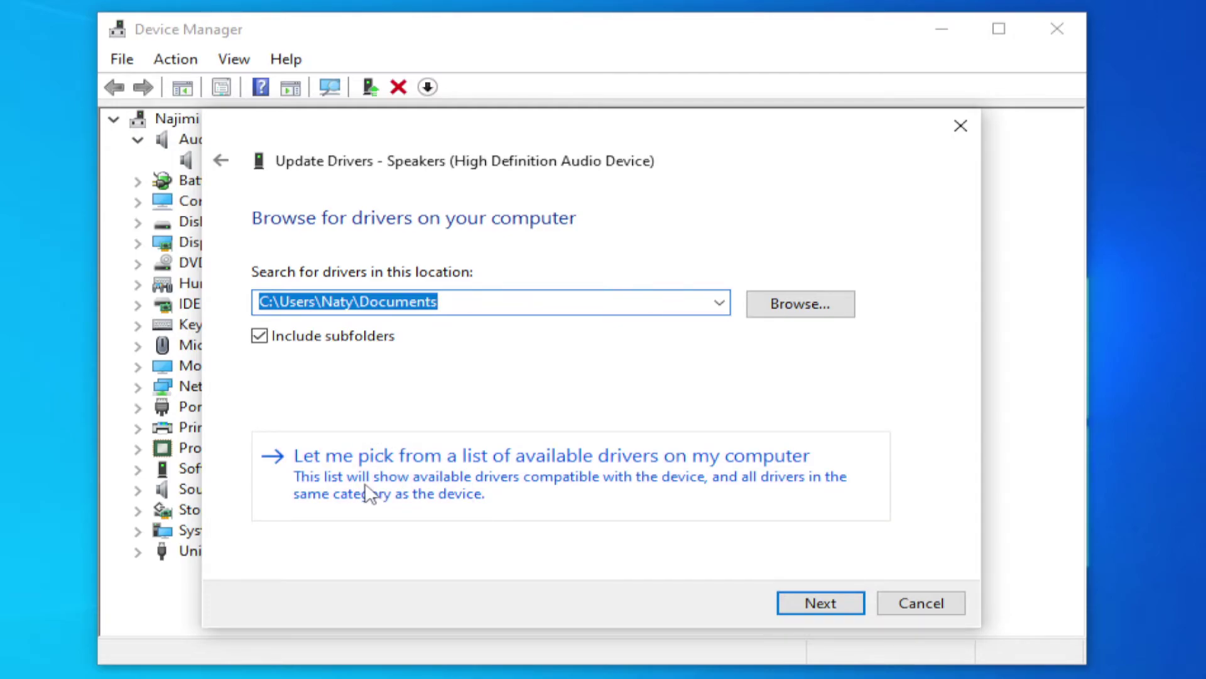
click(541, 483)
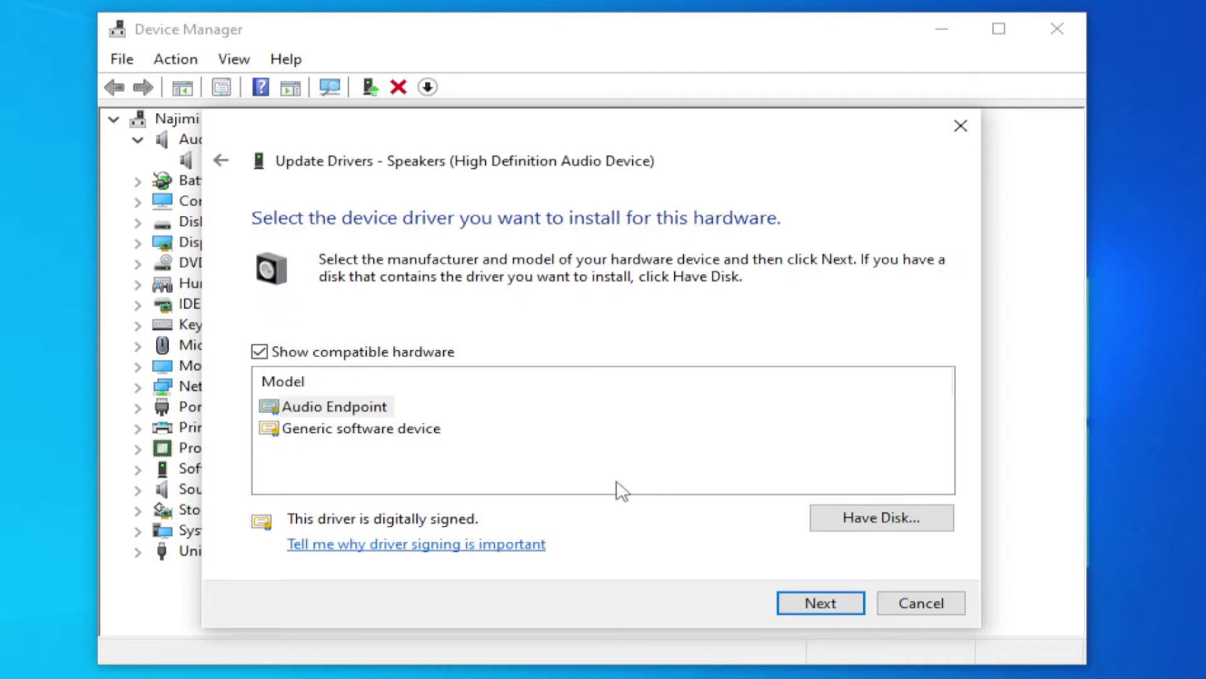
click(436, 428)
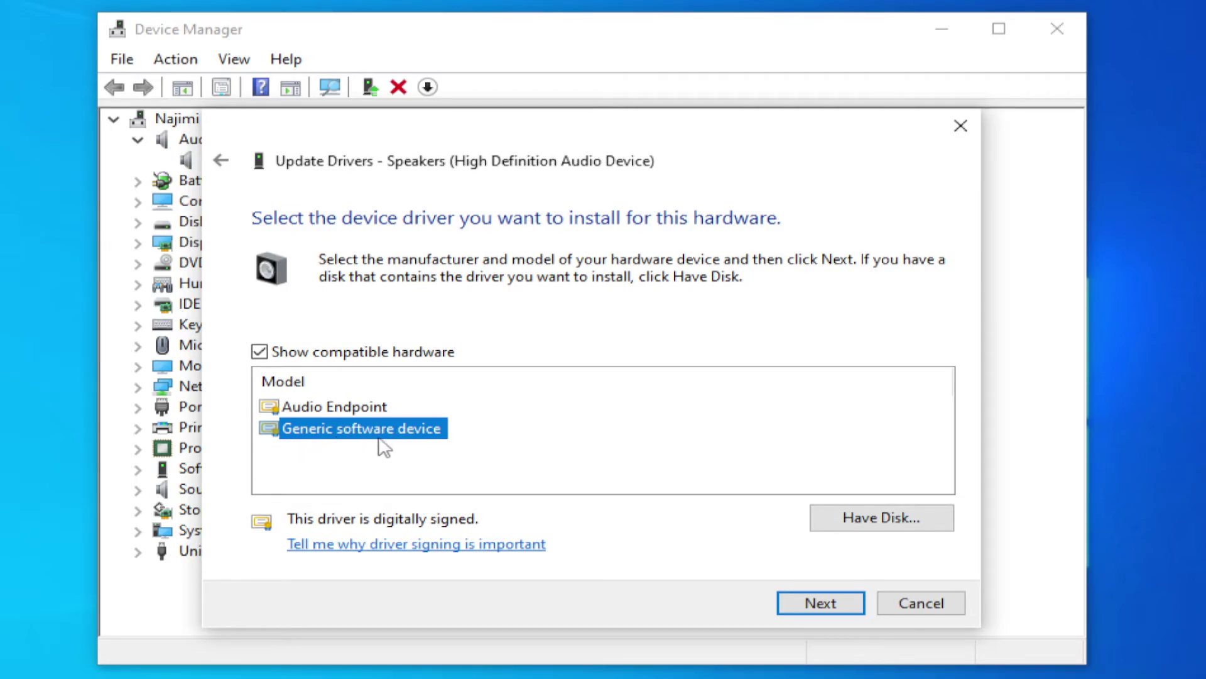
click(808, 596)
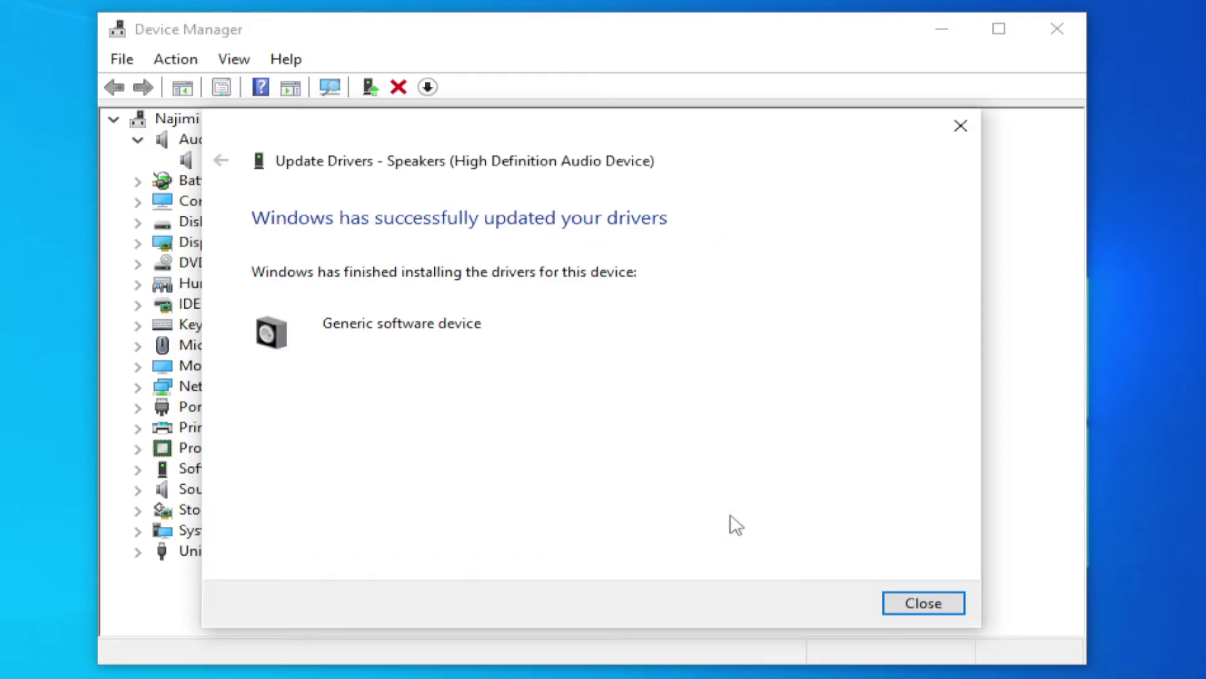
click(902, 603)
click(139, 427)
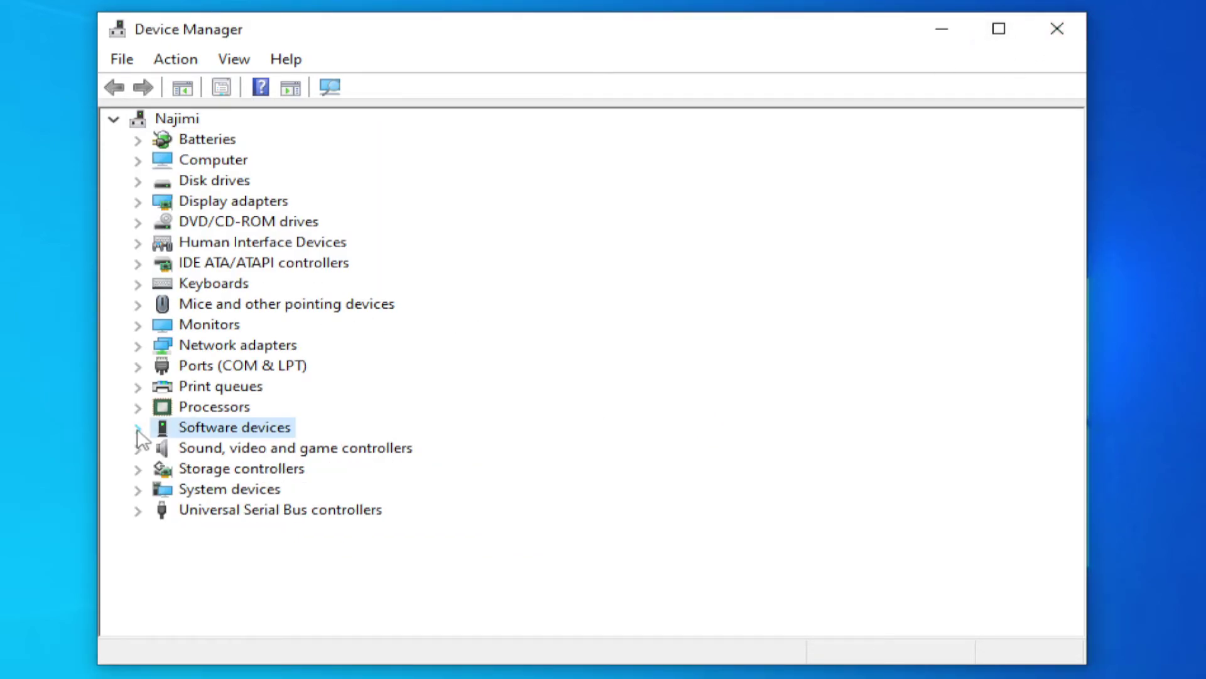
click(1056, 29)
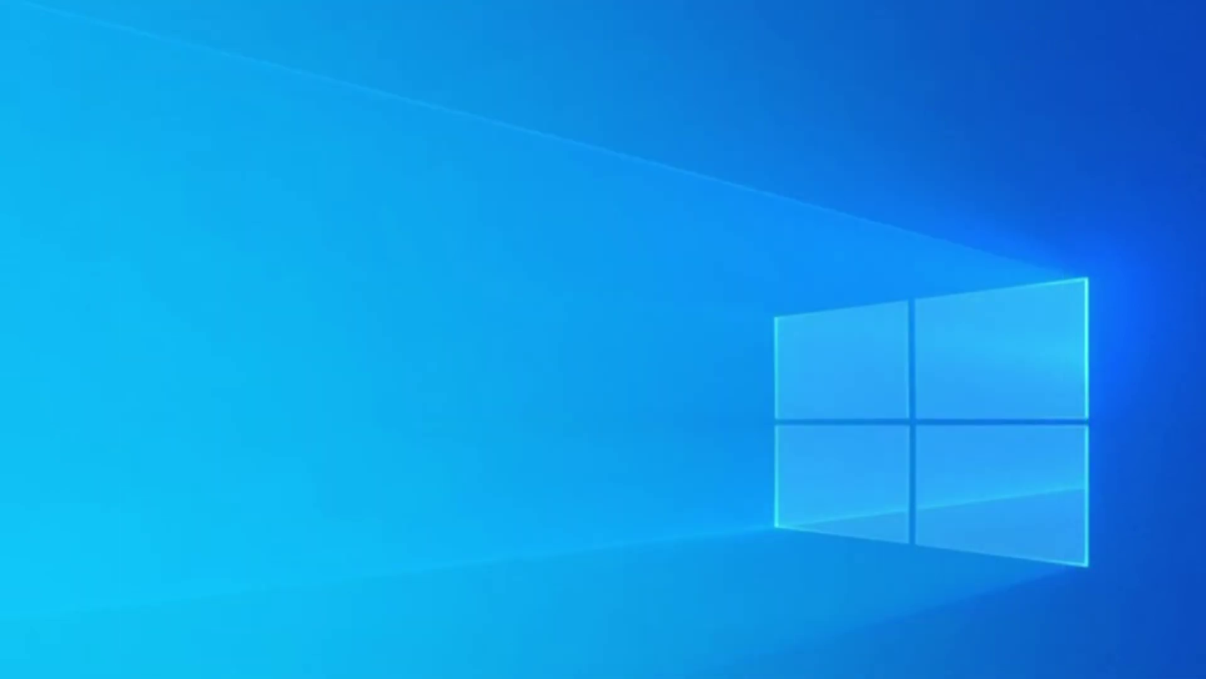
Step: Restart the PC again from the Start power menu and sign back in with the password
click(21, 660)
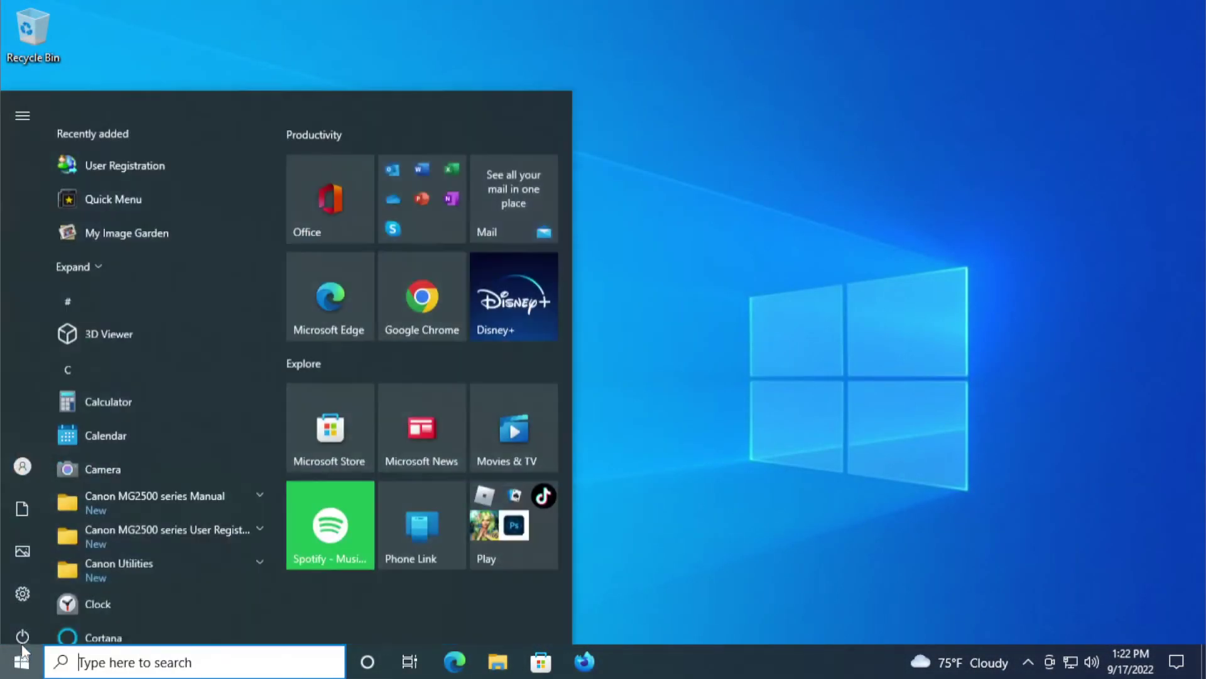
click(27, 624)
click(54, 580)
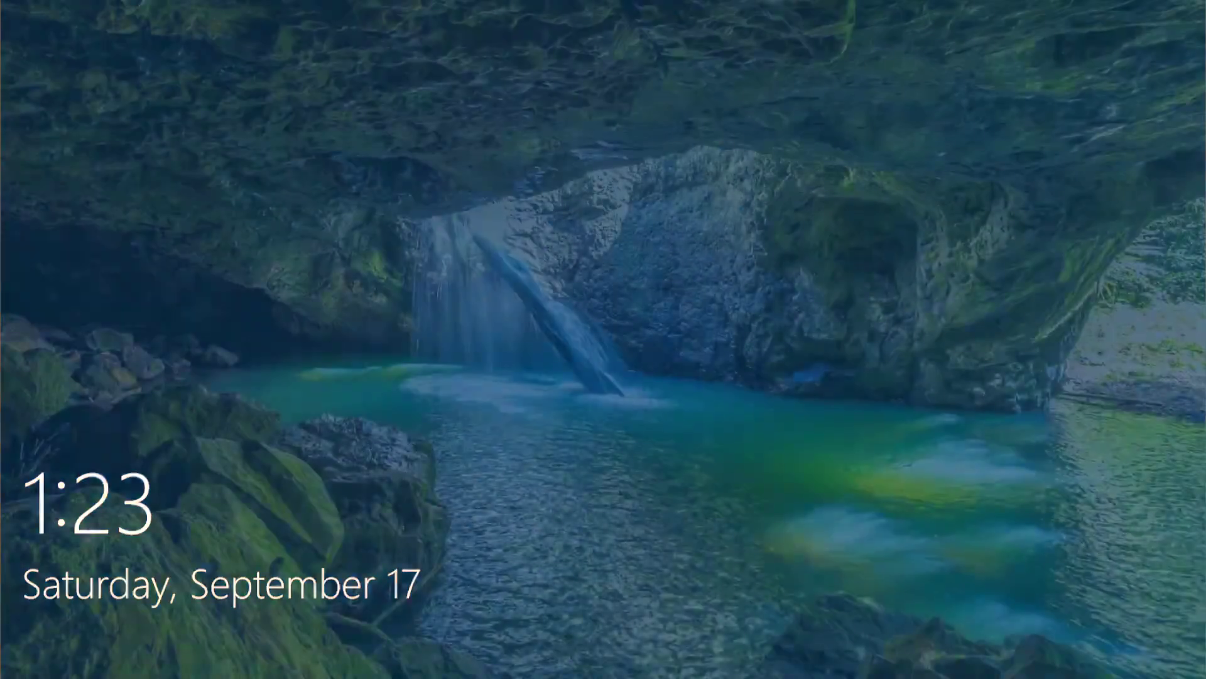
key(Return)
text(*)
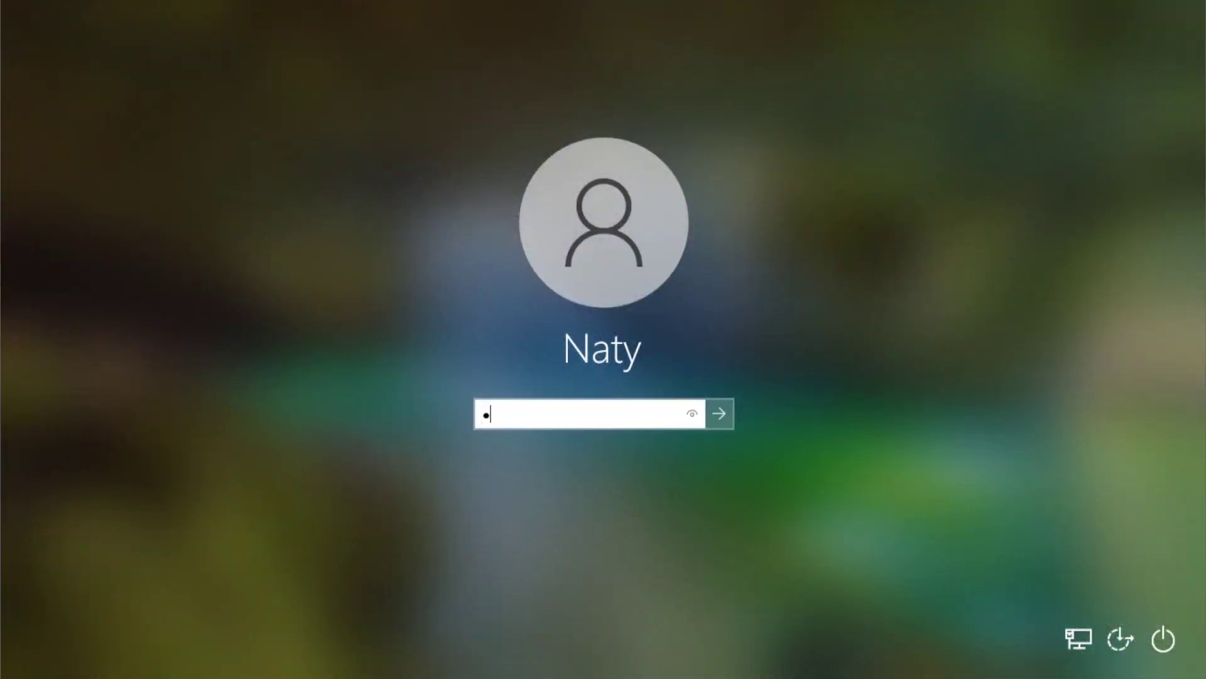
text(****)
key(Return)
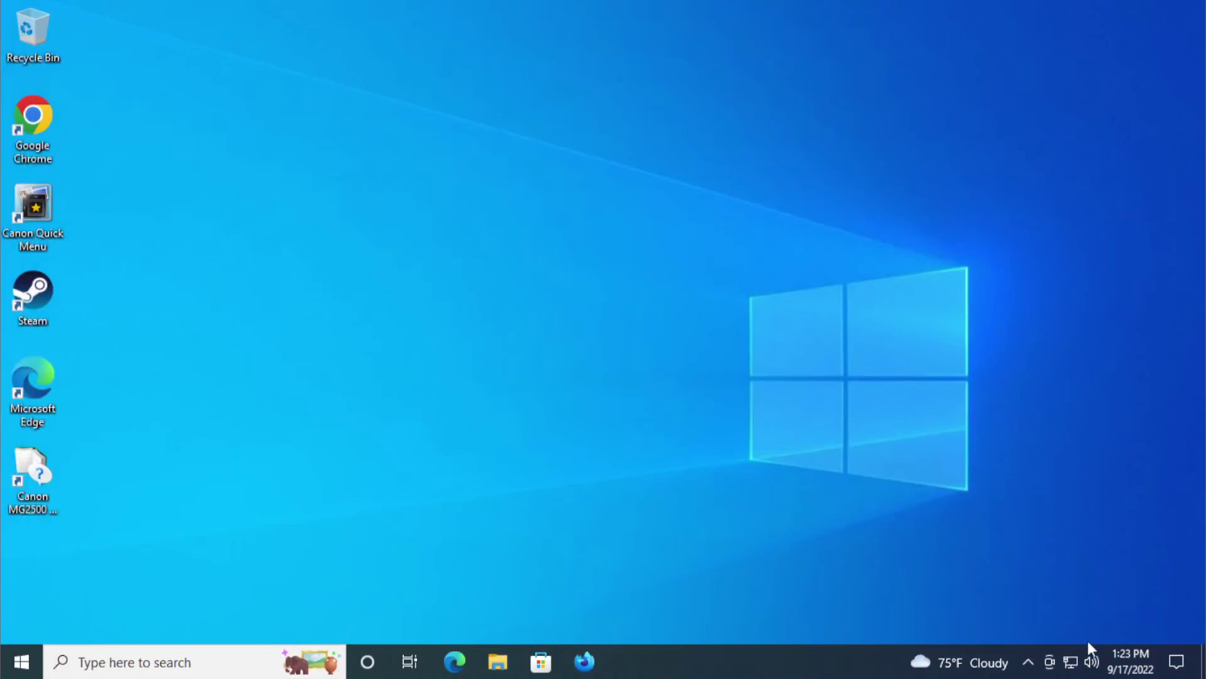
Step: Drag the taskbar volume slider to 82 (reads 81), then dismiss a desktop right-click menu
click(1090, 650)
drag(1109, 619, 1115, 618)
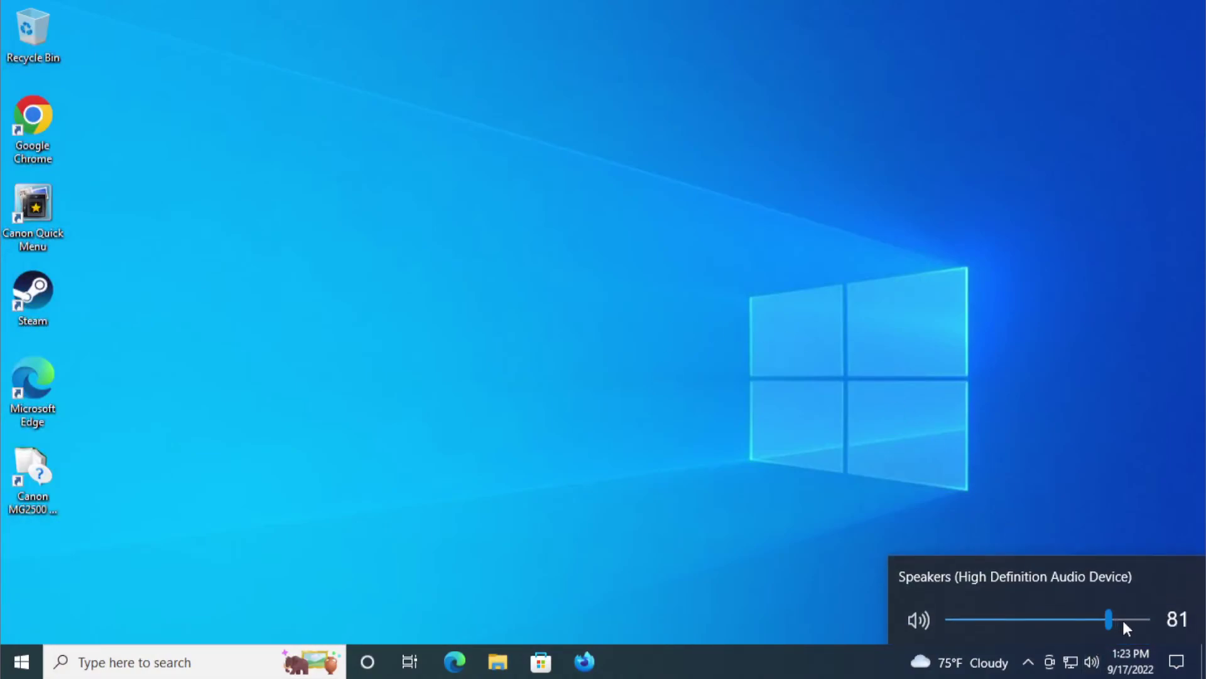
click(819, 367)
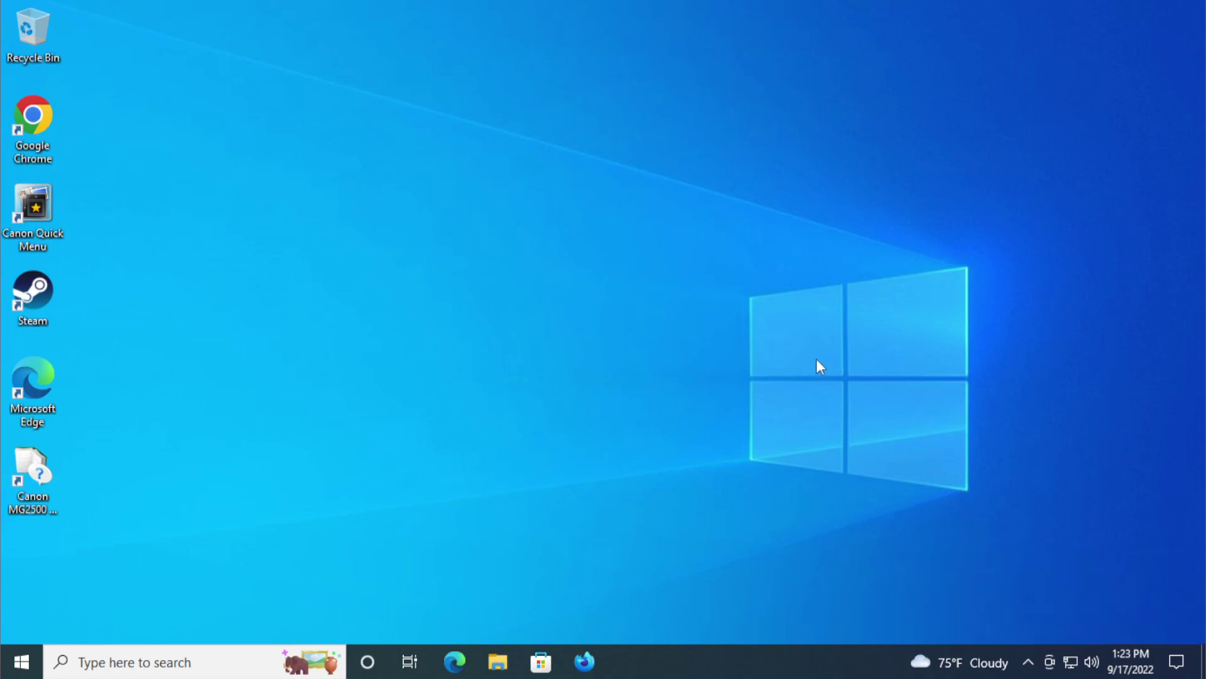
right_click(526, 197)
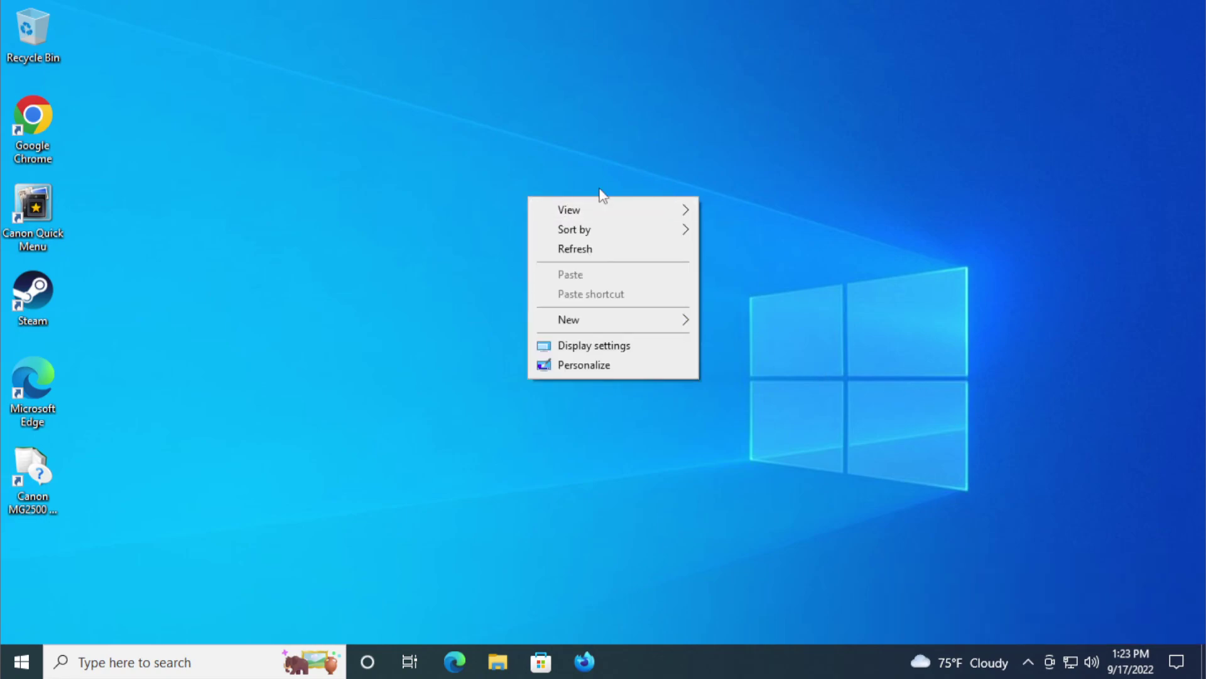
click(631, 162)
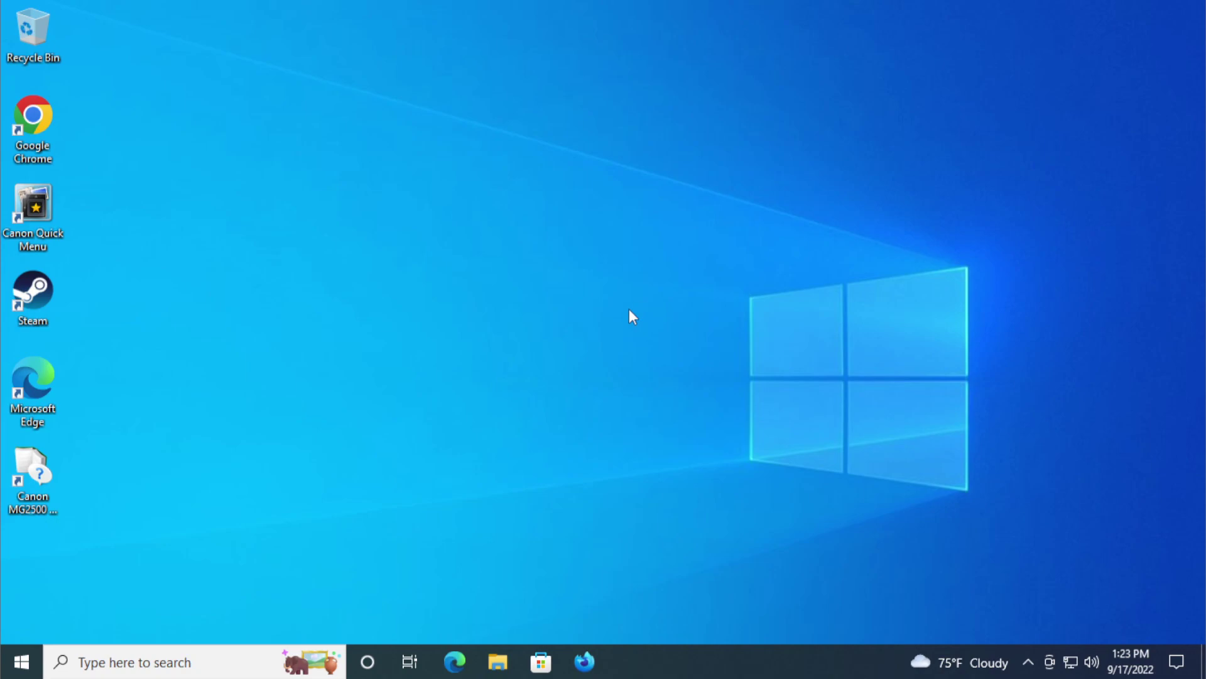